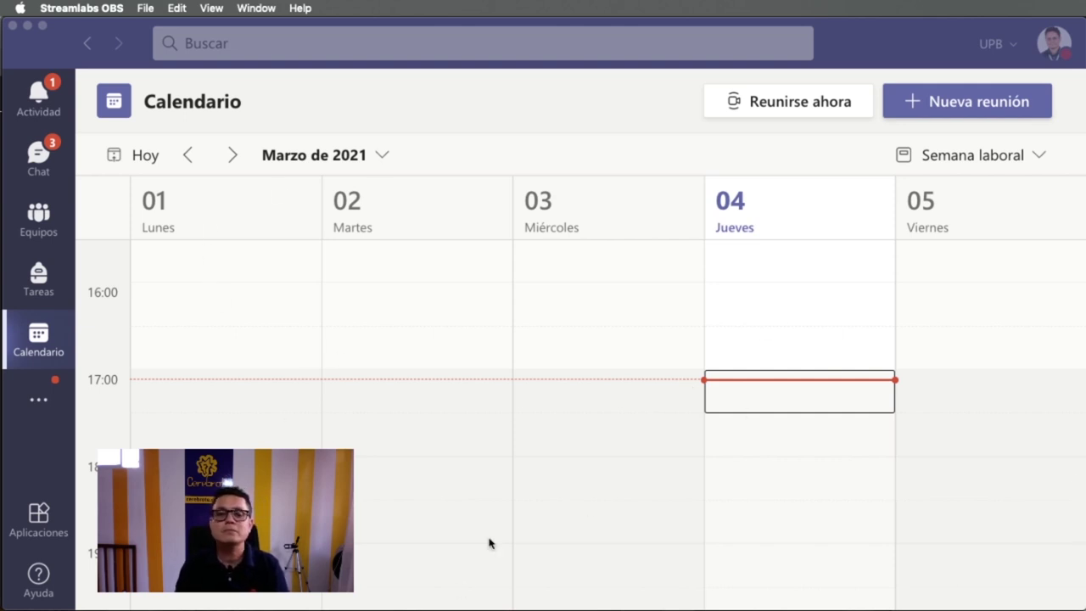
- Switch from the Teams desktop calendar to the Teams web page in Chrome
key("super+Tab")
key("super+Tab")
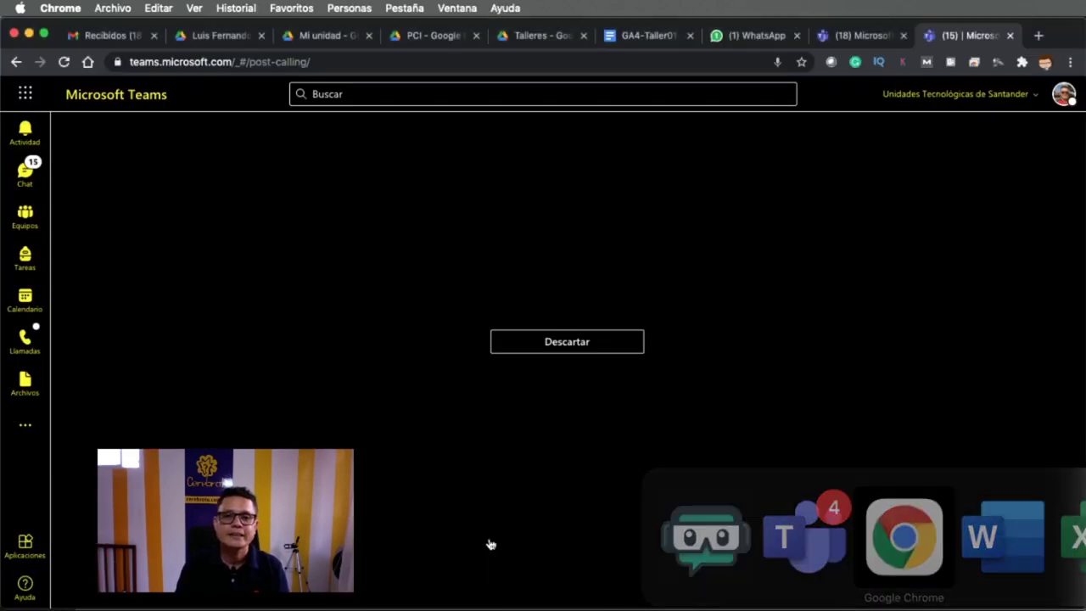
- View the Equipos list on the web, then return to the desktop March 2021 calendar
left_click(35, 221)
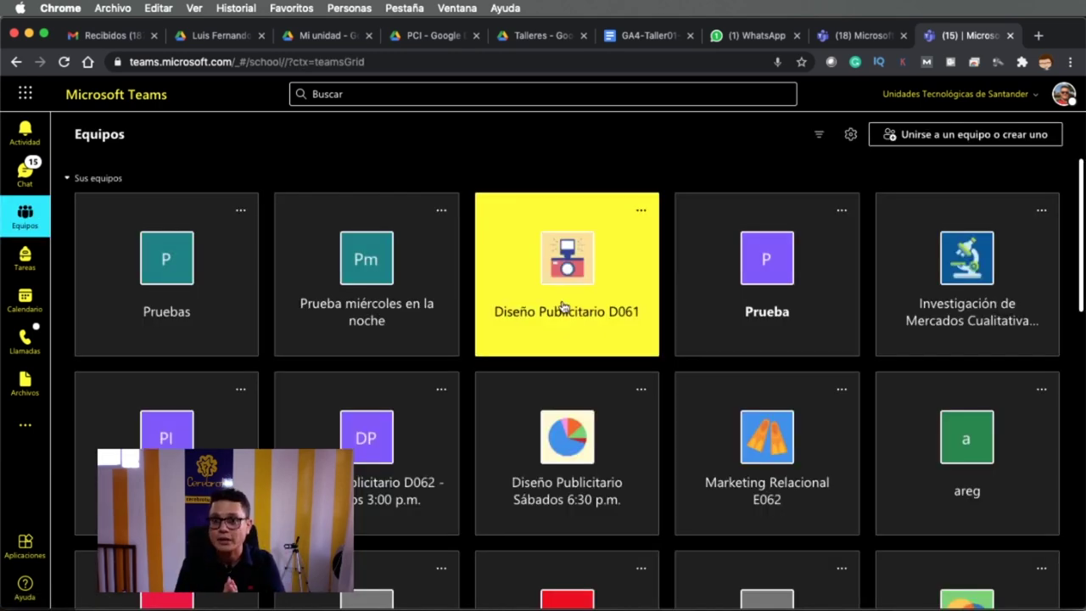
key("super+Tab")
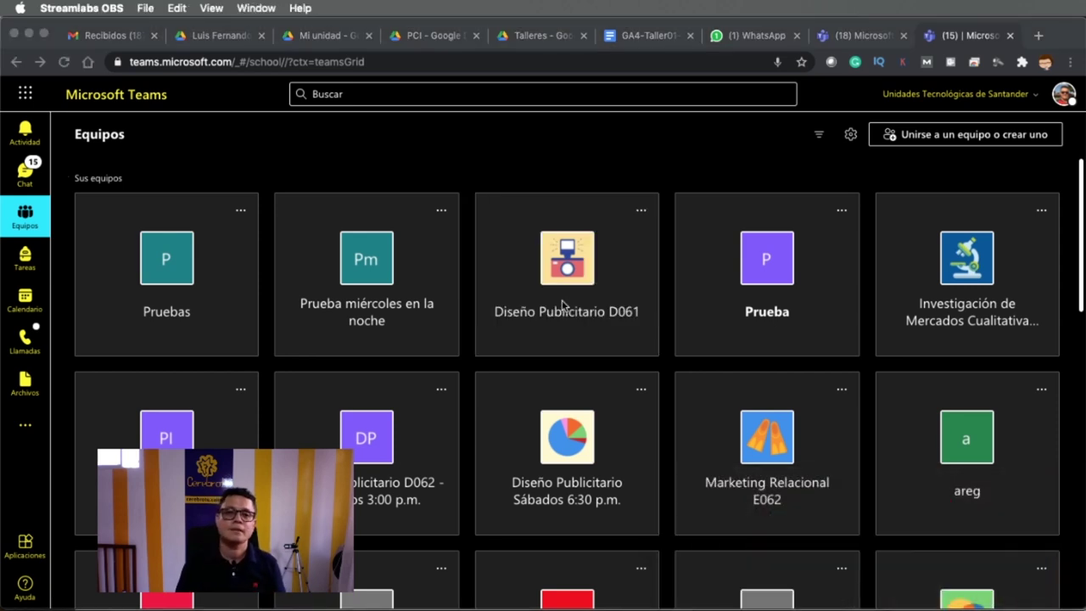
key("super+Tab")
key("super+Tab")
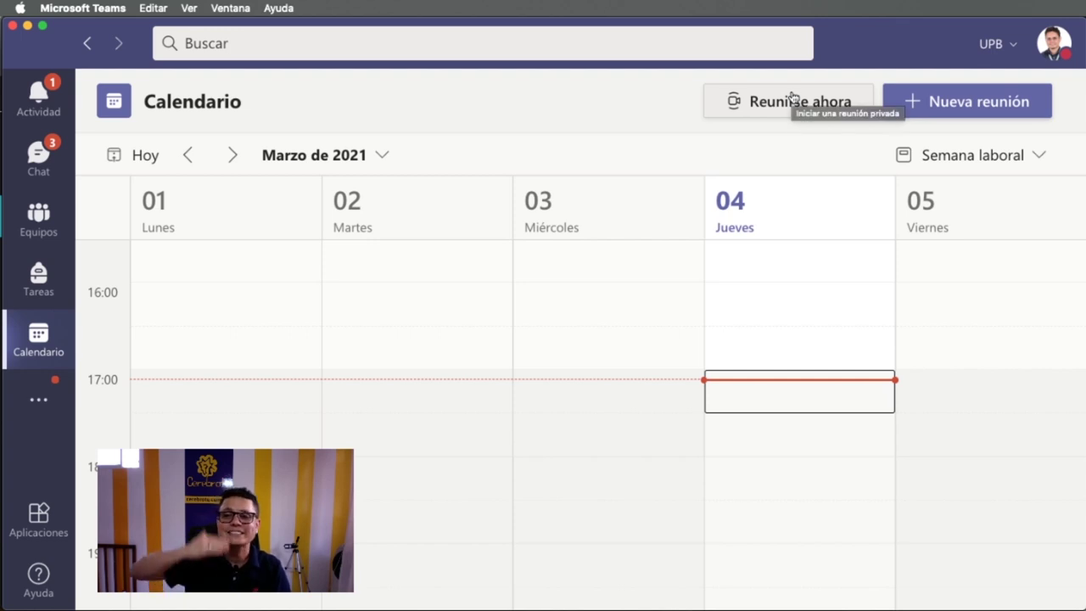
- Start a new meeting in the Thursday 17:30 slot titled 'Sondeos'
left_click(796, 434)
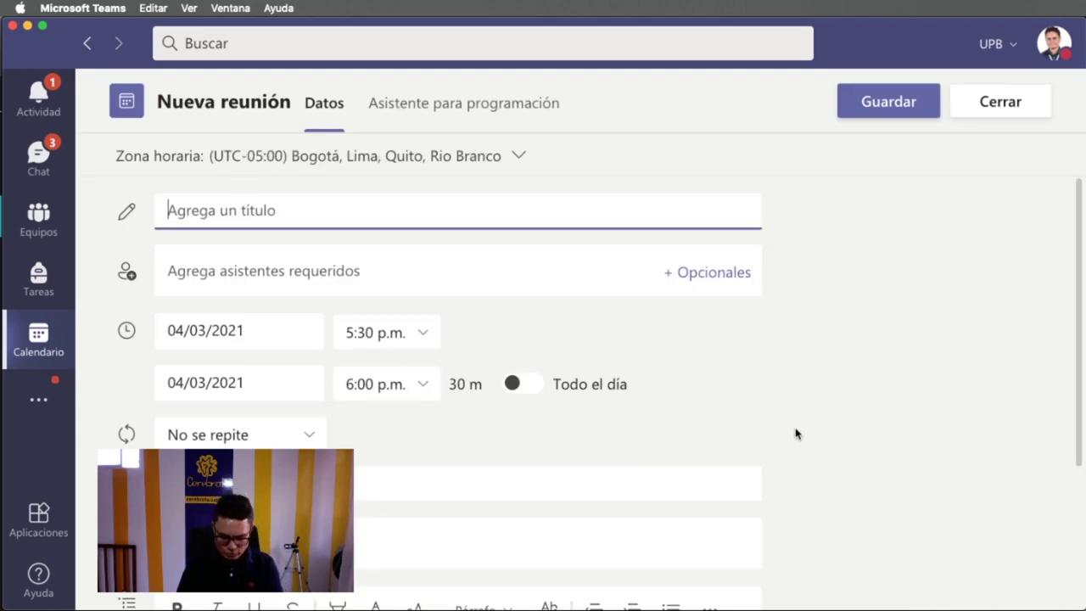
type("Sondeos")
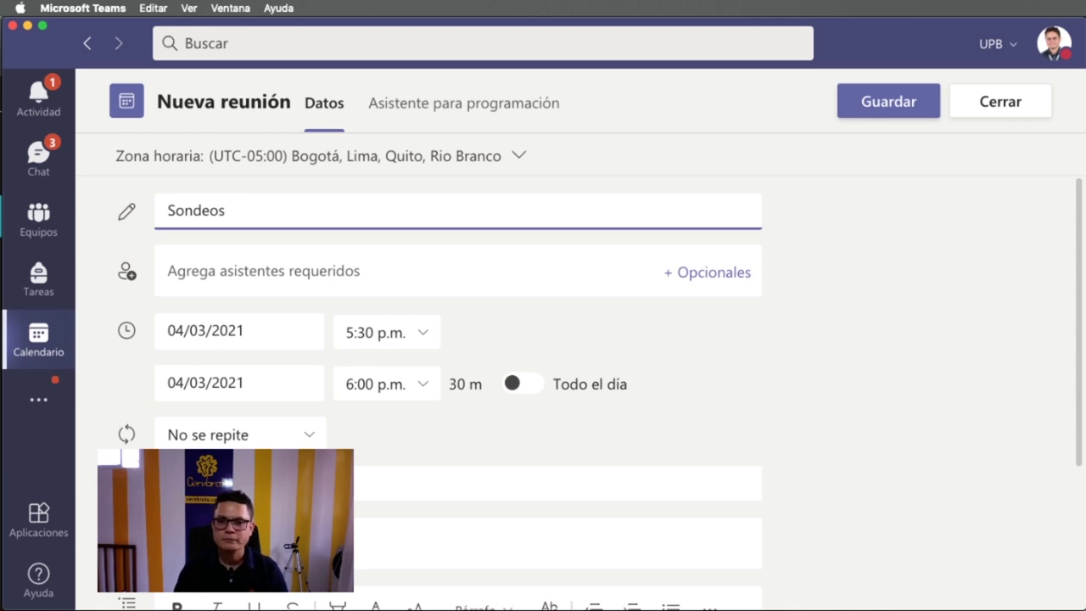
key("super+Tab")
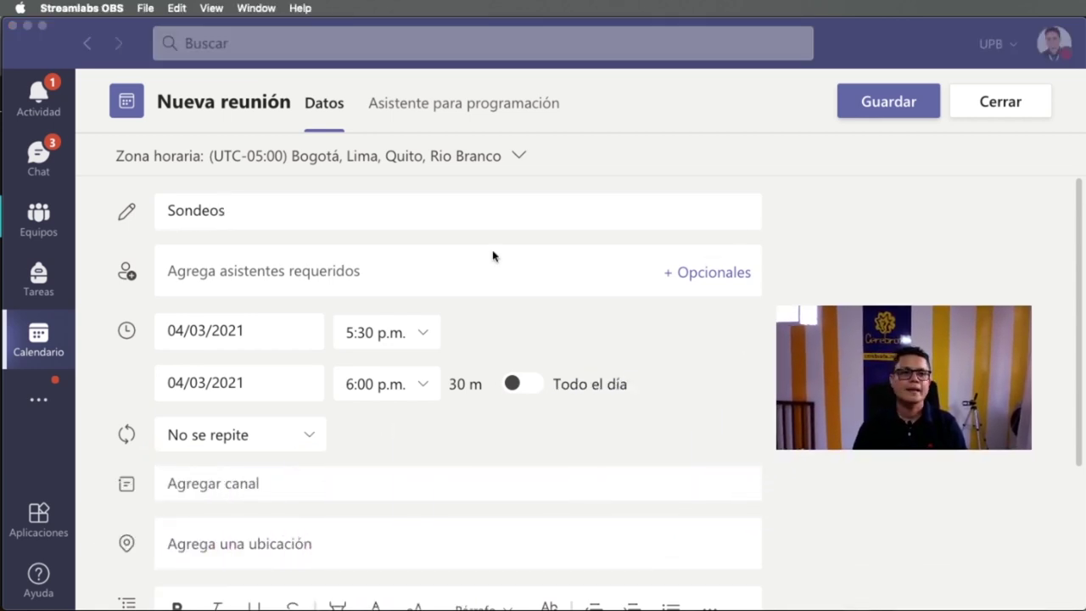
- Add the external guest's e-mail as a required attendee and send the invitation
left_click(263, 269)
left_click(282, 277)
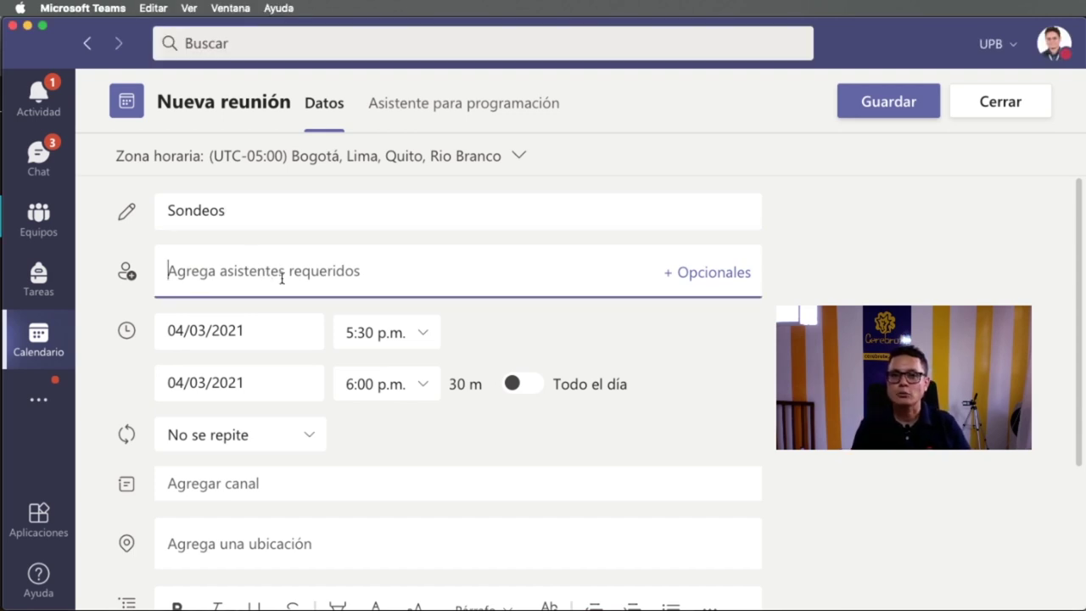
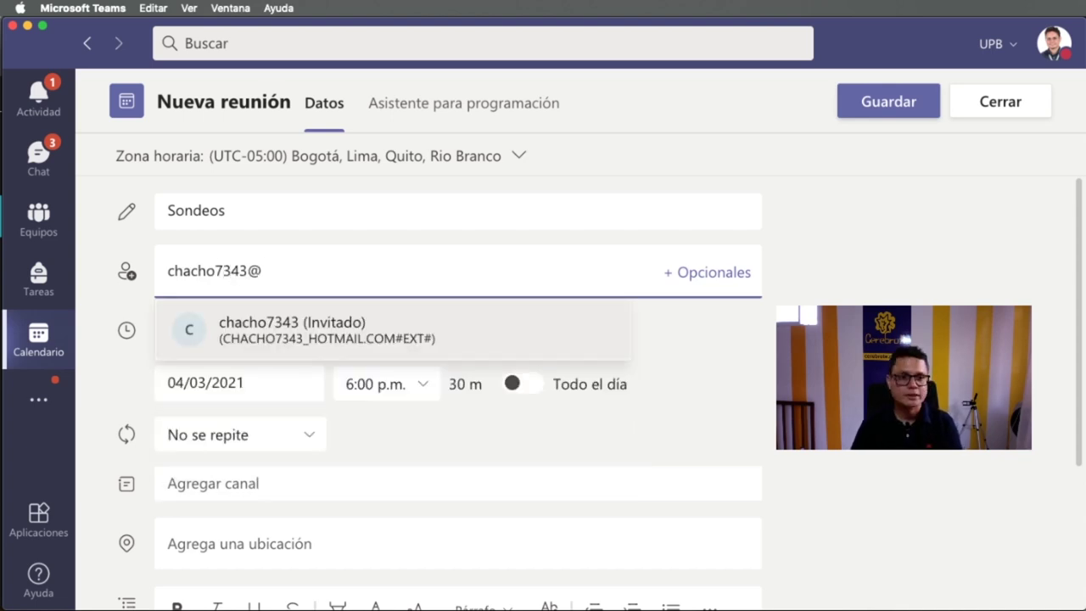
left_click(280, 318)
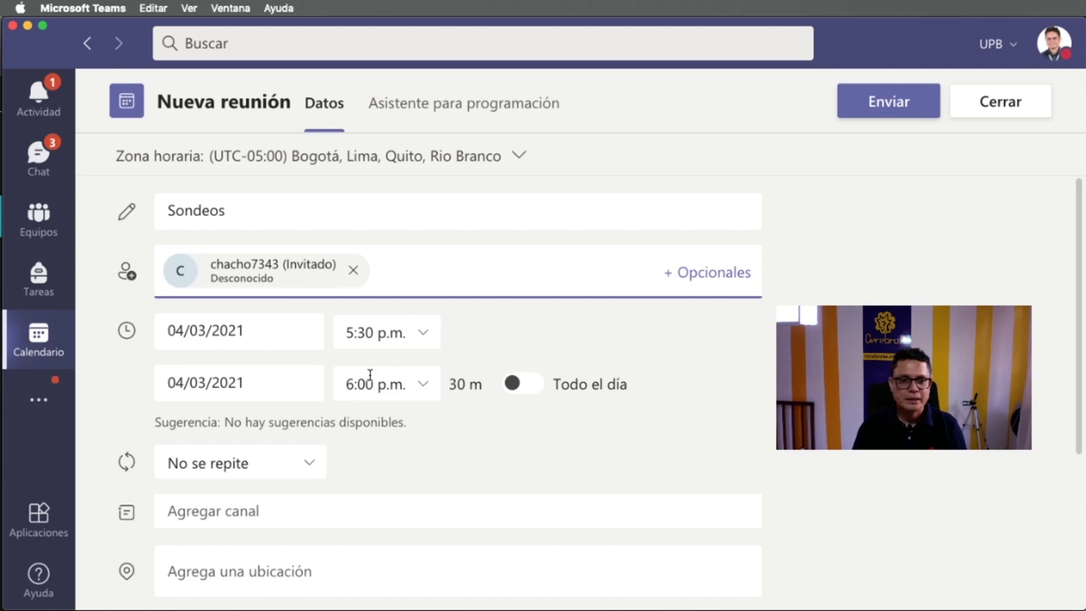
scroll(325, 423, "down", 3)
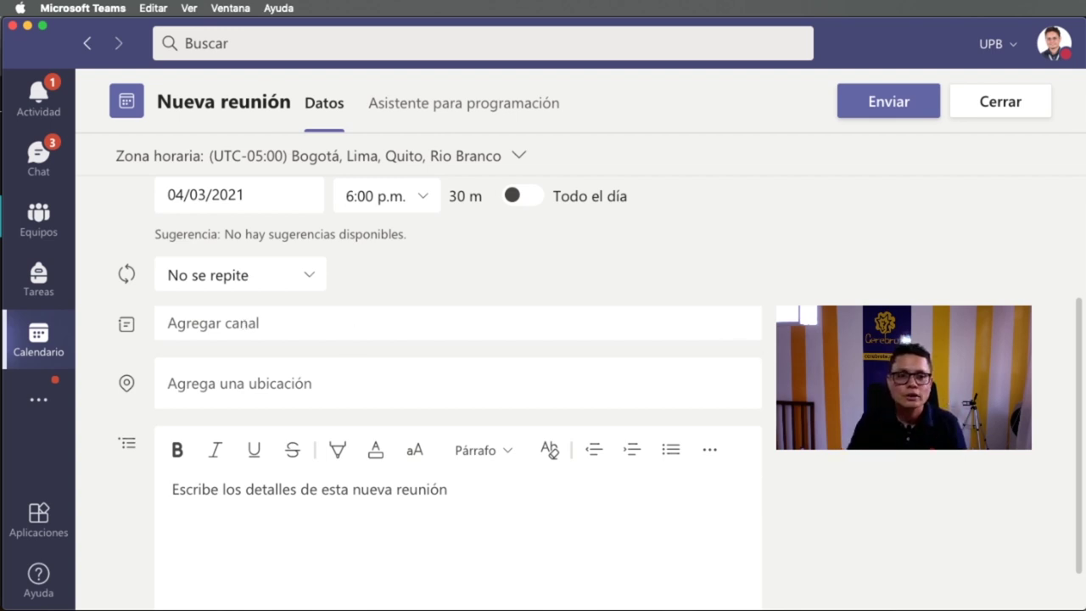
scroll(509, 322, "up", 5)
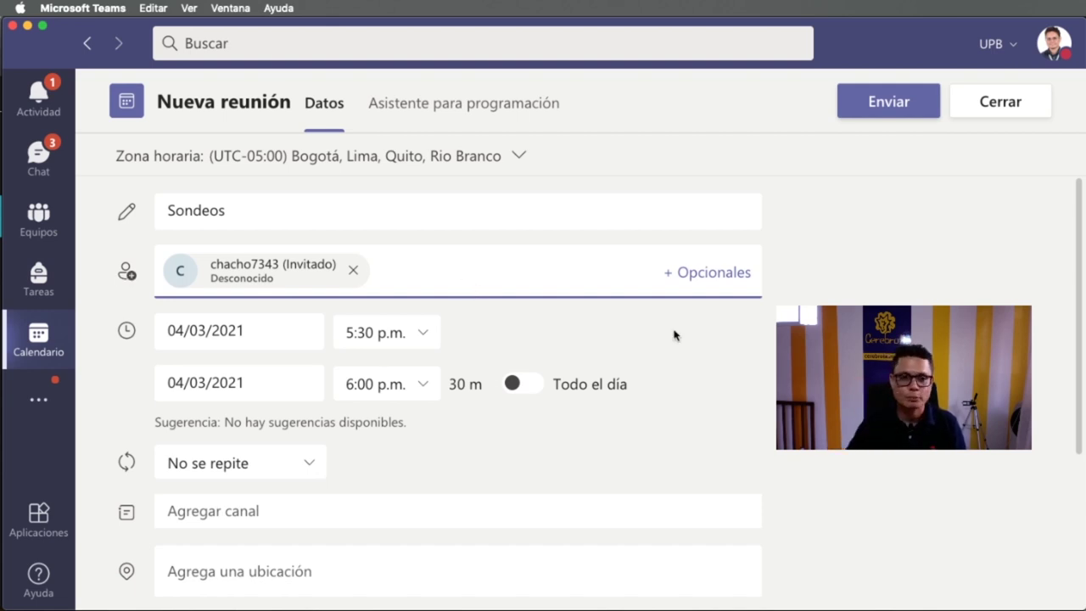
scroll(703, 345, "down", 5)
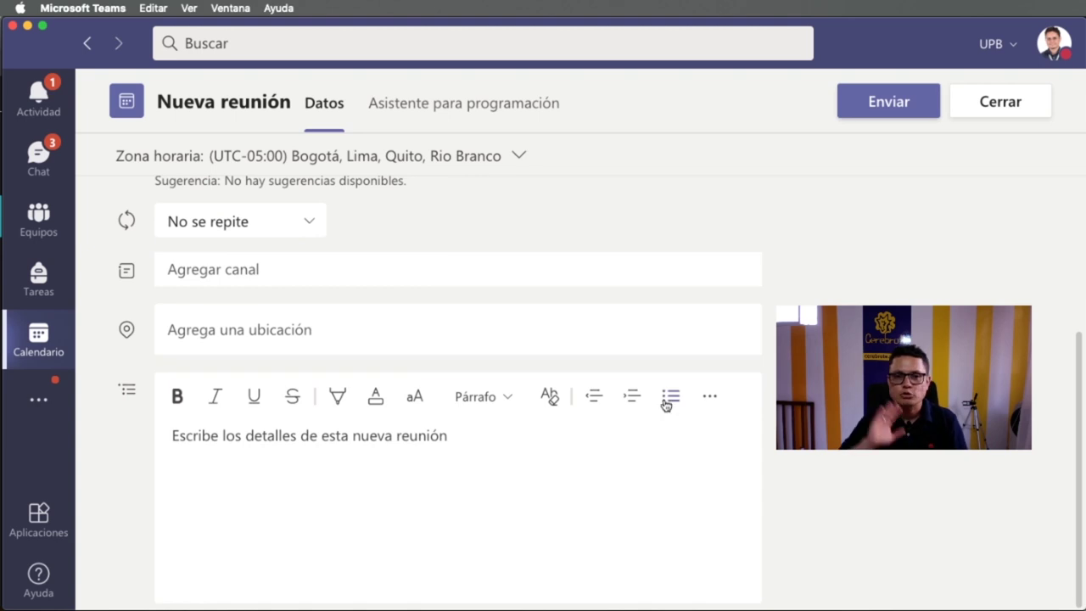
scroll(665, 404, "up", 5)
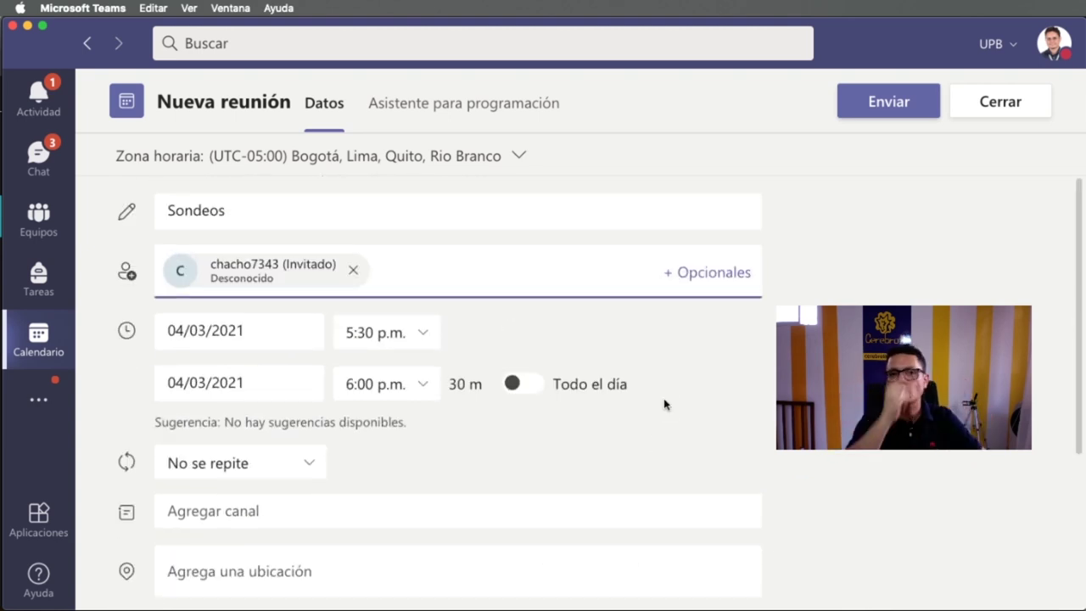
left_click(899, 114)
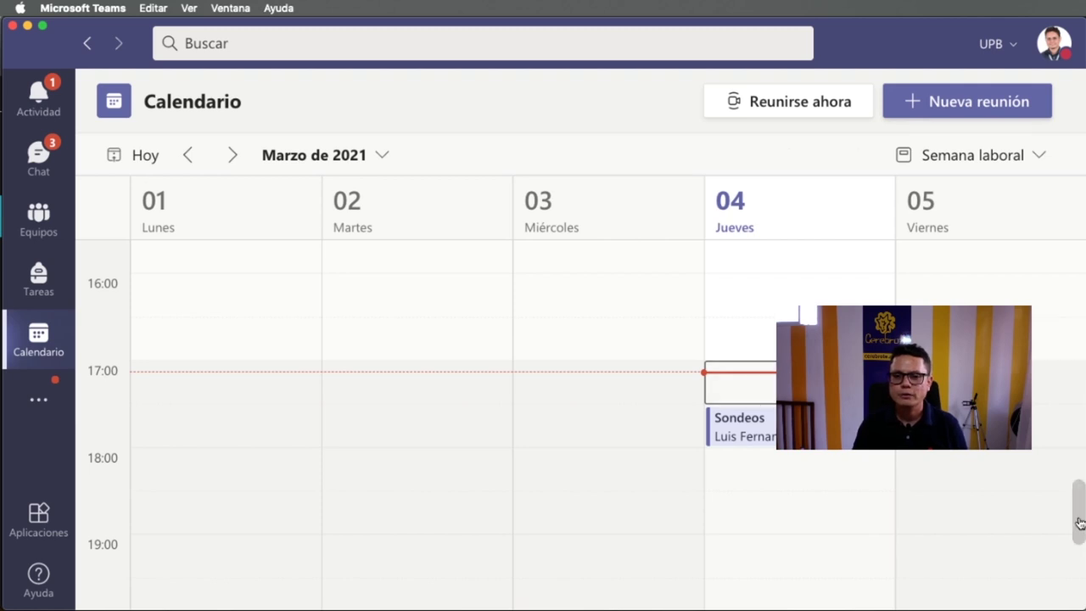
- Open the Thursday 17:30 Sondeos event and choose Editar from its card
left_click_drag(1083, 521, 1082, 502)
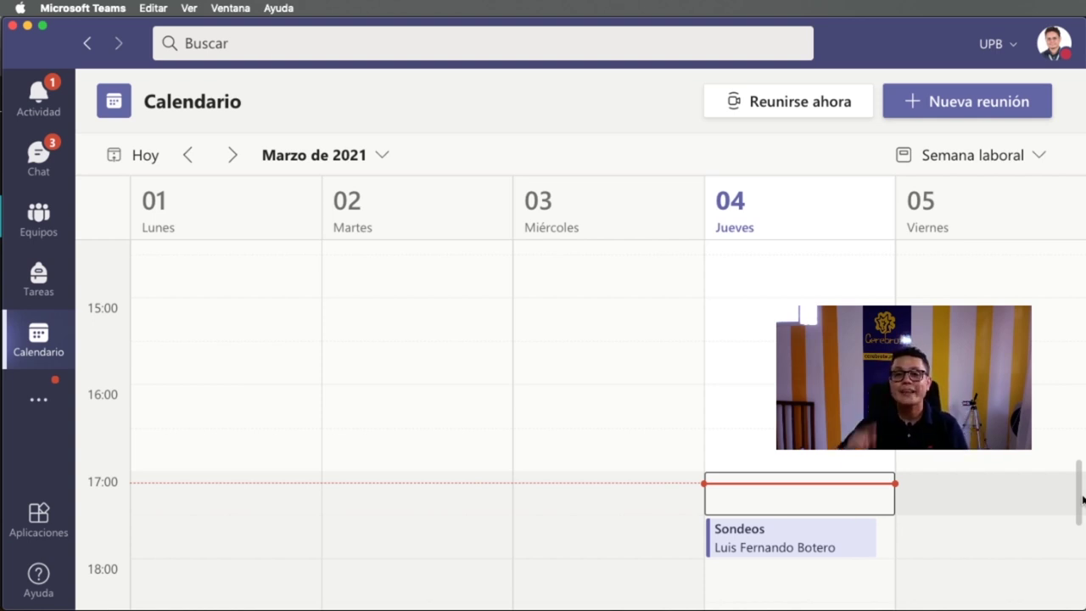
left_click(781, 548)
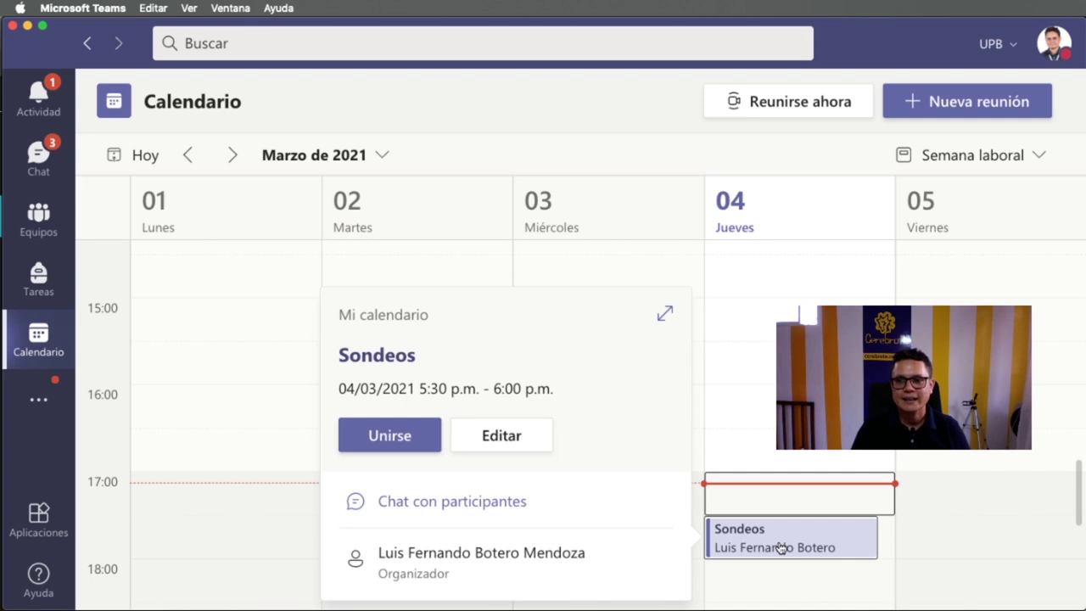
left_click(478, 450)
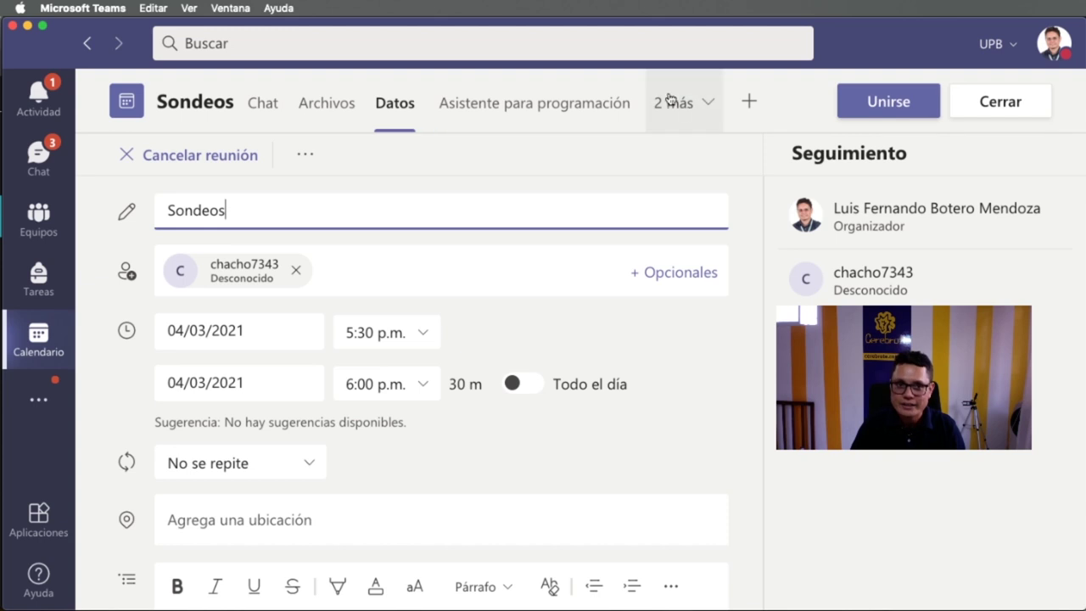
left_click(711, 107)
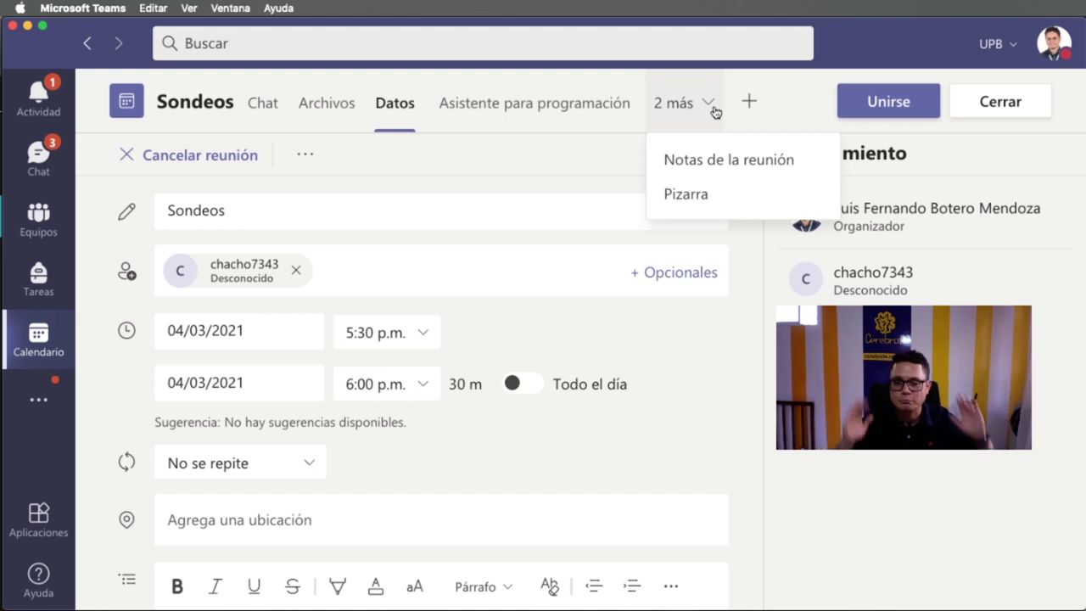
scroll(160, 396, "down", 5)
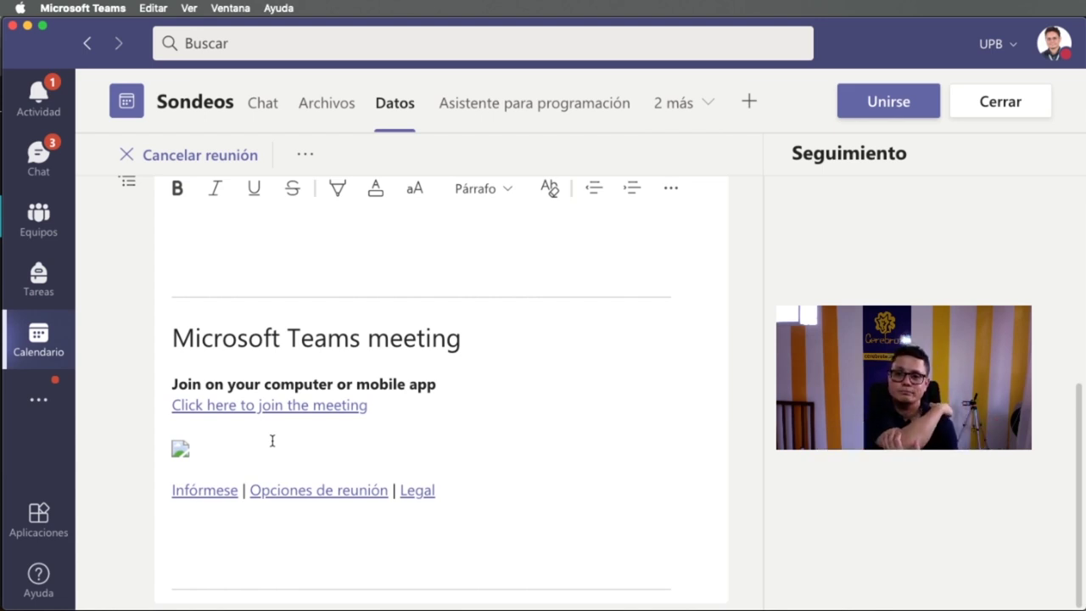
scroll(272, 440, "up", 5)
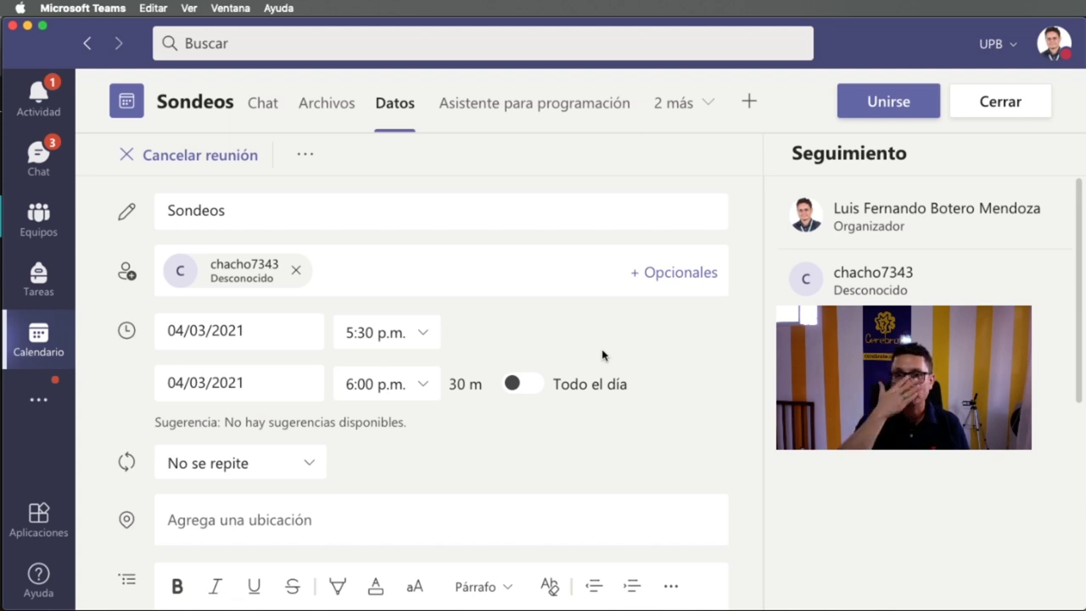
- Search 'forms' and add the Forms app as a Sondeos tab on the meeting, then save
left_click(750, 104)
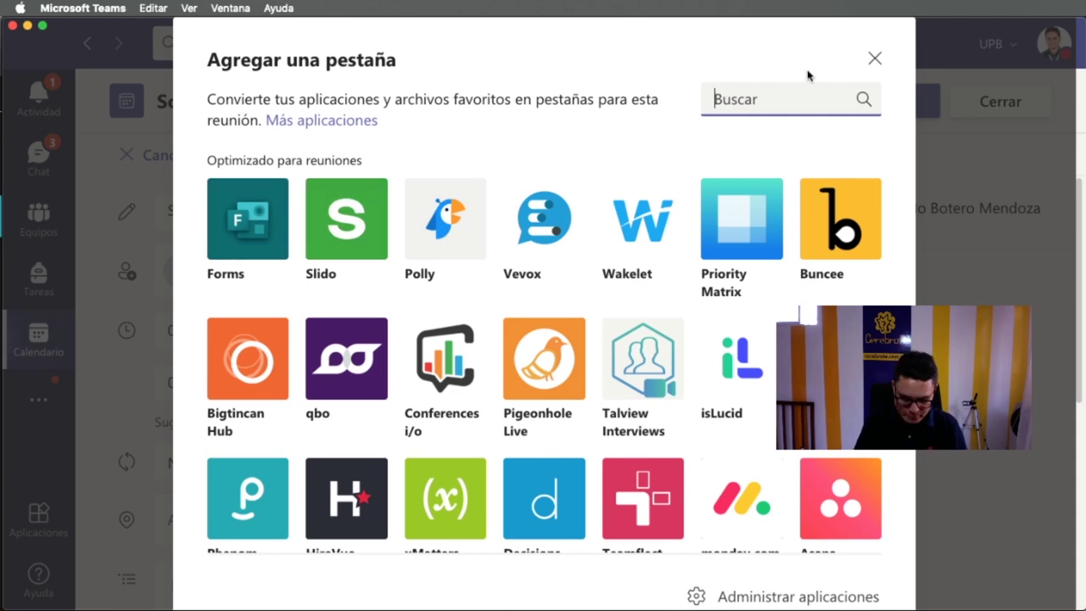
type("forms")
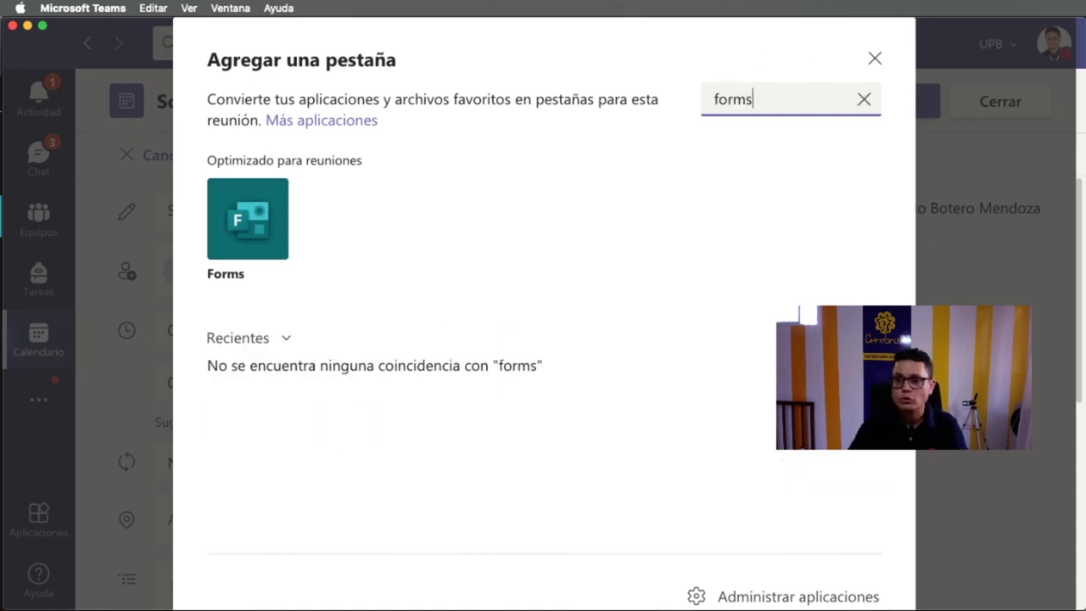
left_click(230, 245)
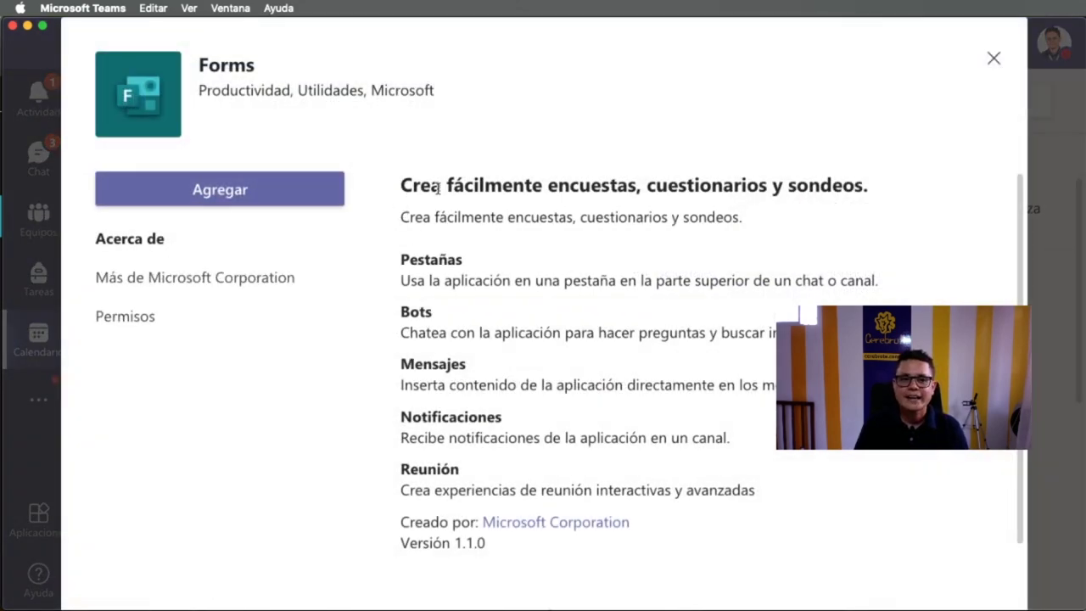
left_click_drag(649, 185, 837, 186)
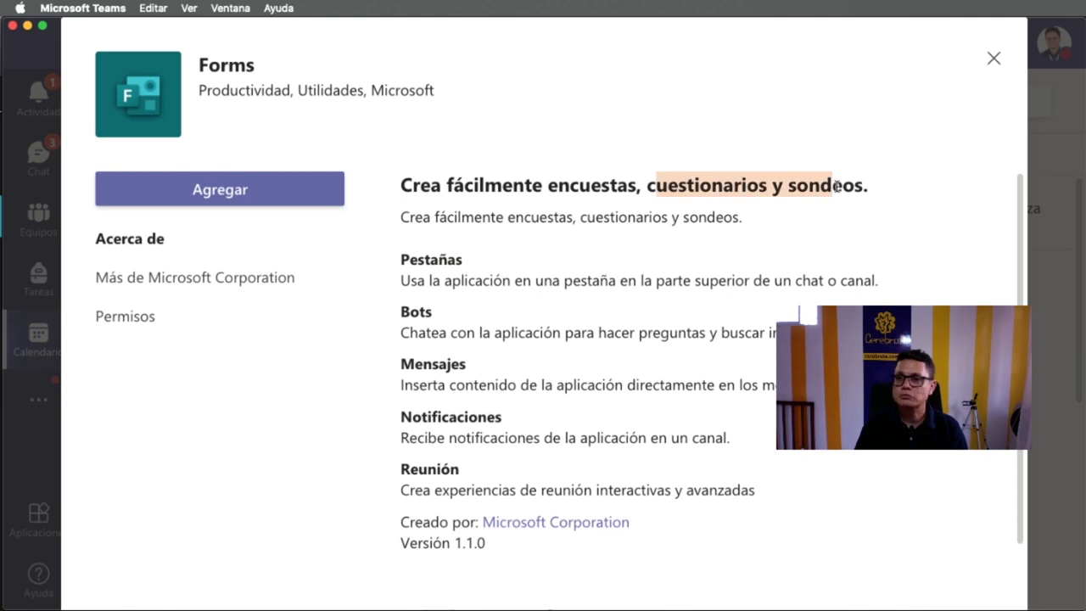
left_click(272, 196)
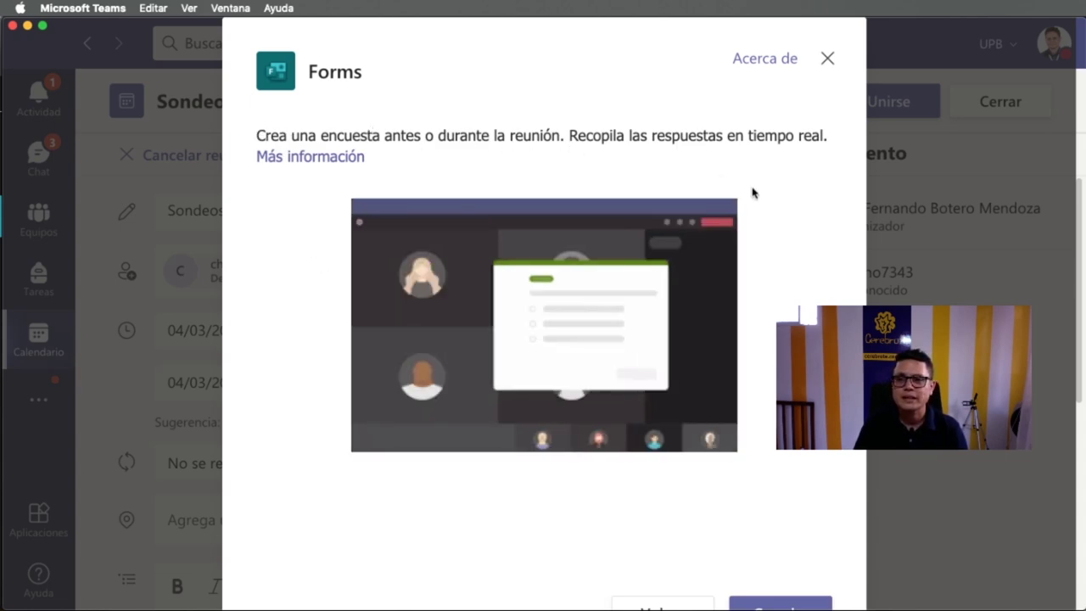
scroll(742, 186, "down", 3)
left_click(766, 557)
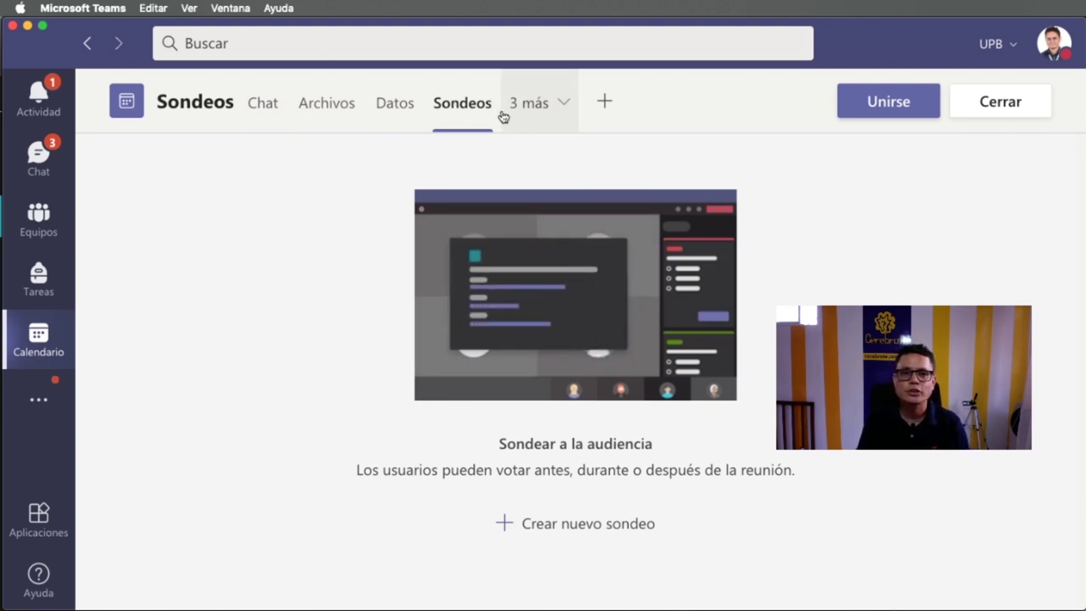
- Check the Chat and Datos tabs, then zoom out with Cmd+- so Pizarra and Sondeos show
left_click(330, 123)
left_click(272, 120)
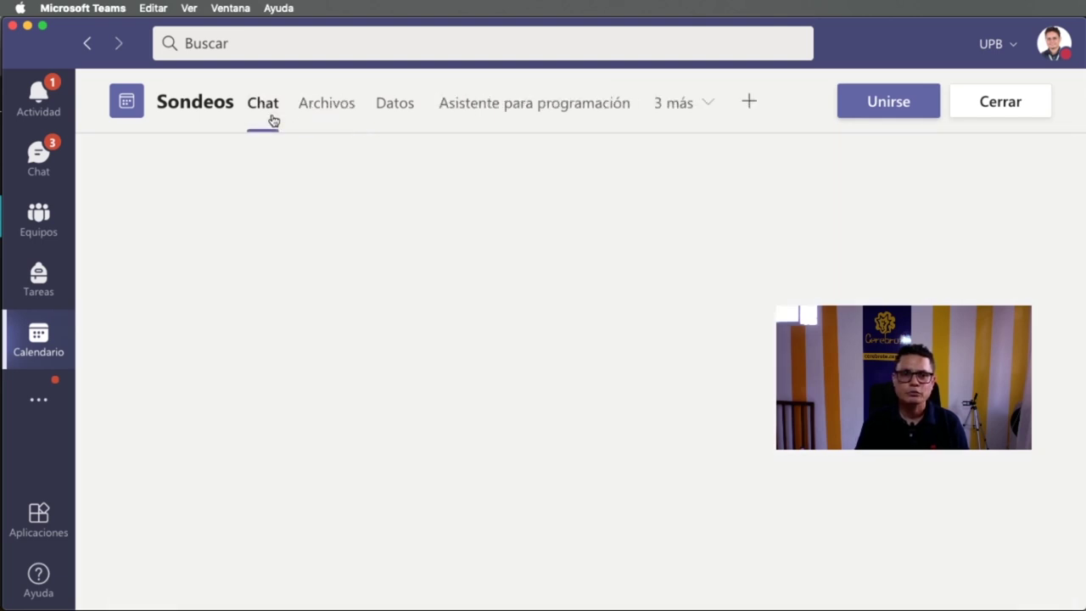
left_click(392, 121)
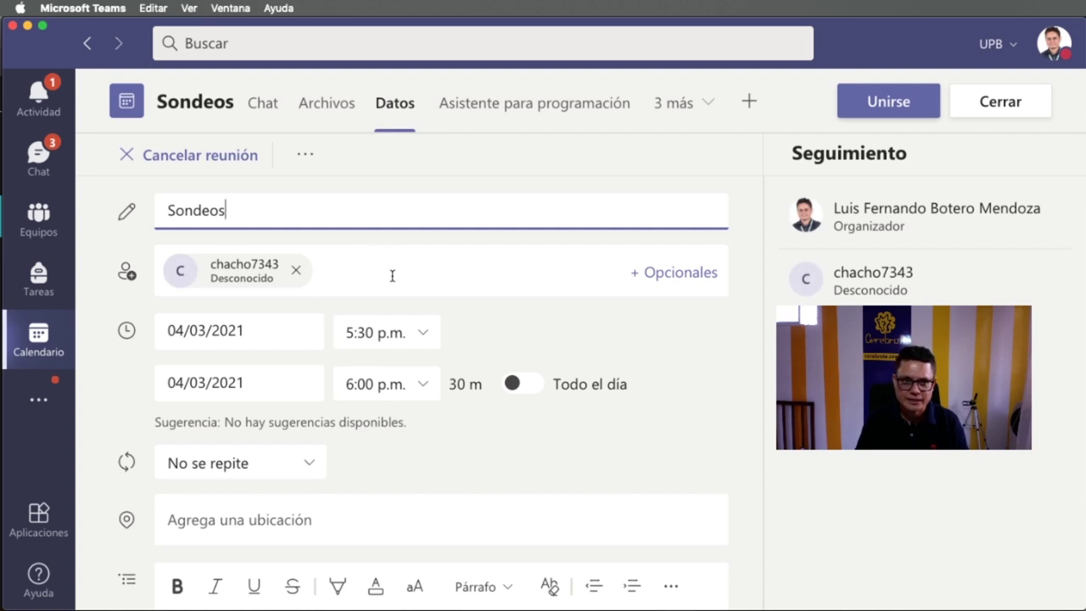
scroll(493, 419, "down", 5)
scroll(402, 393, "up", 5)
scroll(412, 323, "down", 5)
scroll(293, 416, "up", 5)
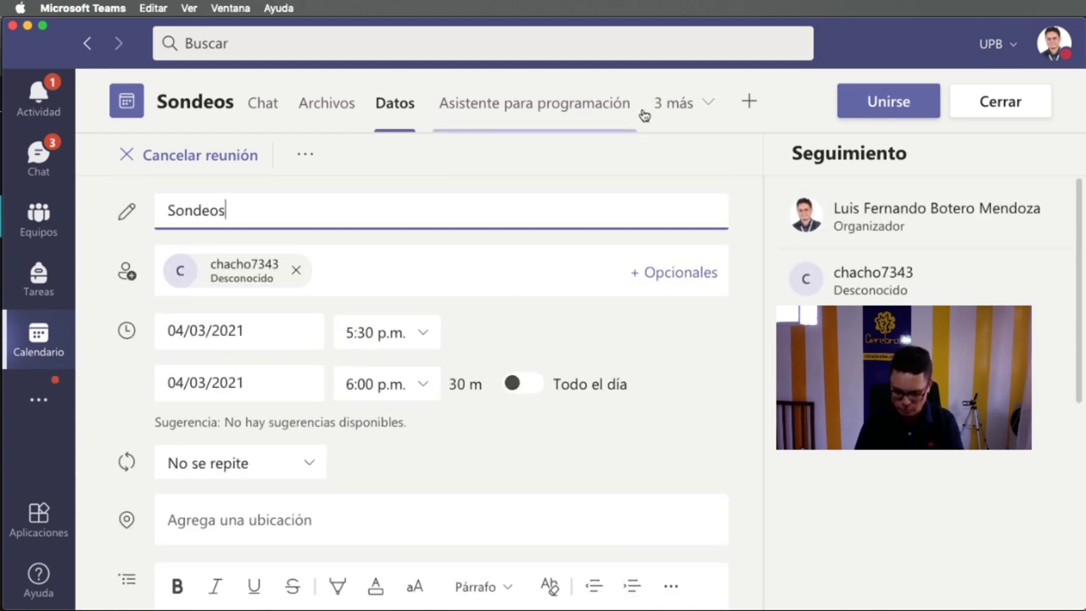
key("super+minus")
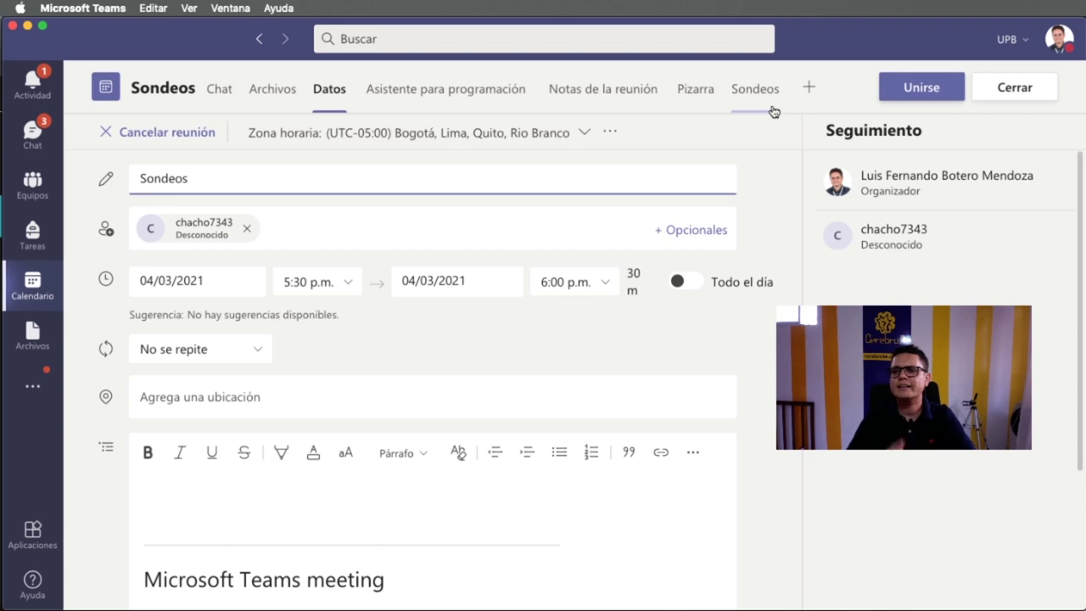
- Close the meeting details and start joining the Thursday 17:30 Sondeos event from the calendar
left_click(1008, 104)
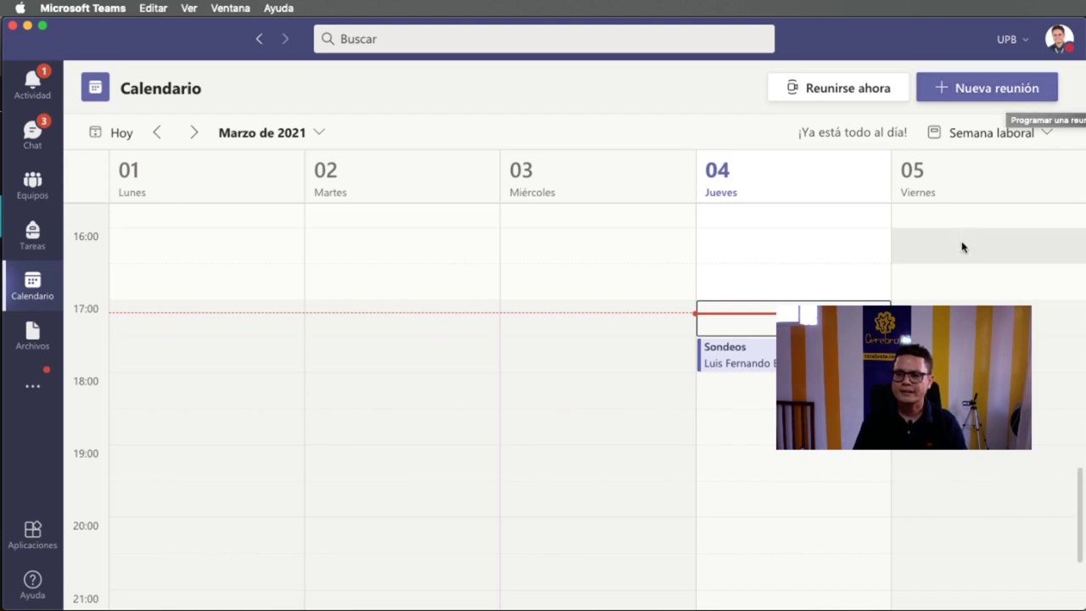
scroll(985, 475, "up", 3)
scroll(577, 407, "up", 4)
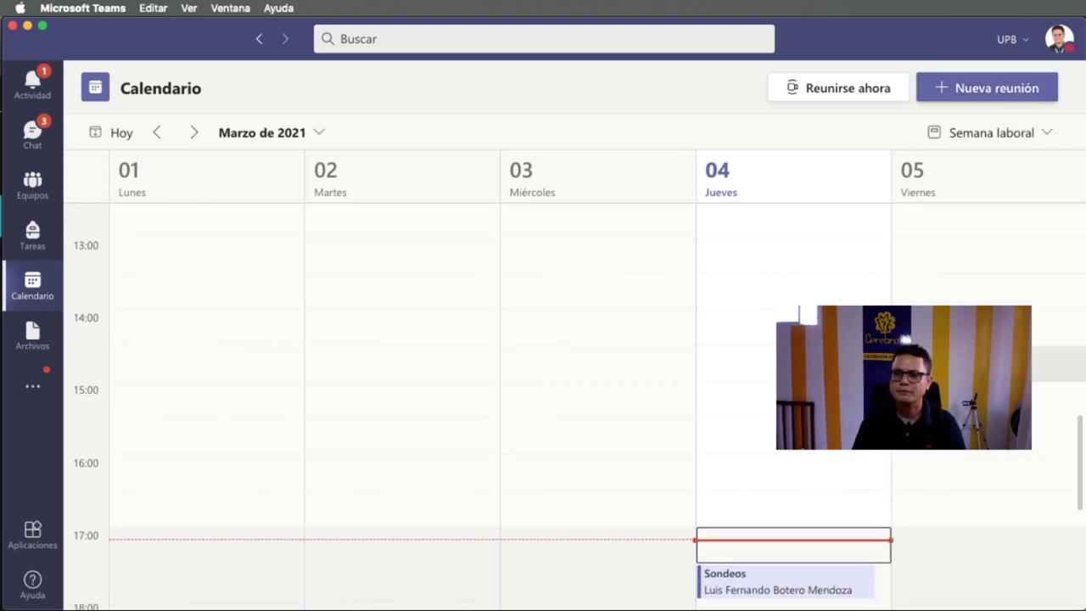
scroll(577, 408, "down", 2)
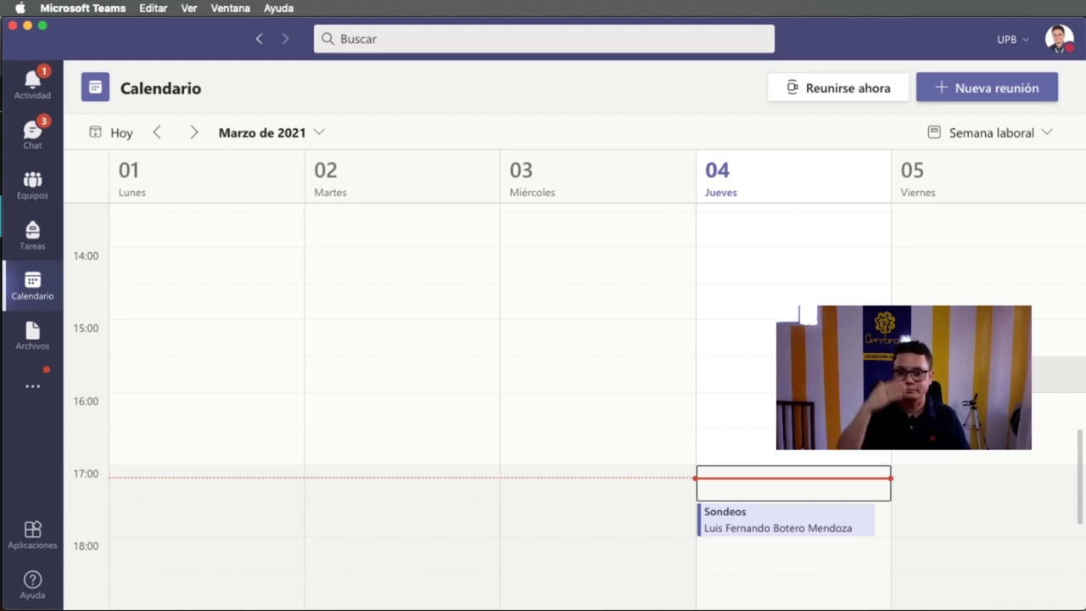
left_click(781, 526)
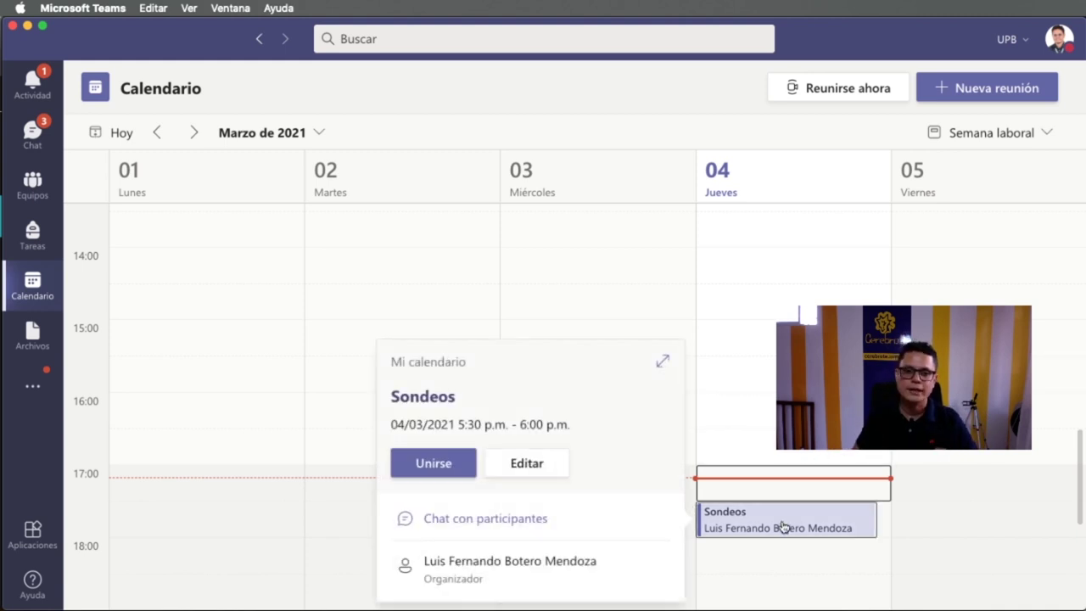
left_click(451, 462)
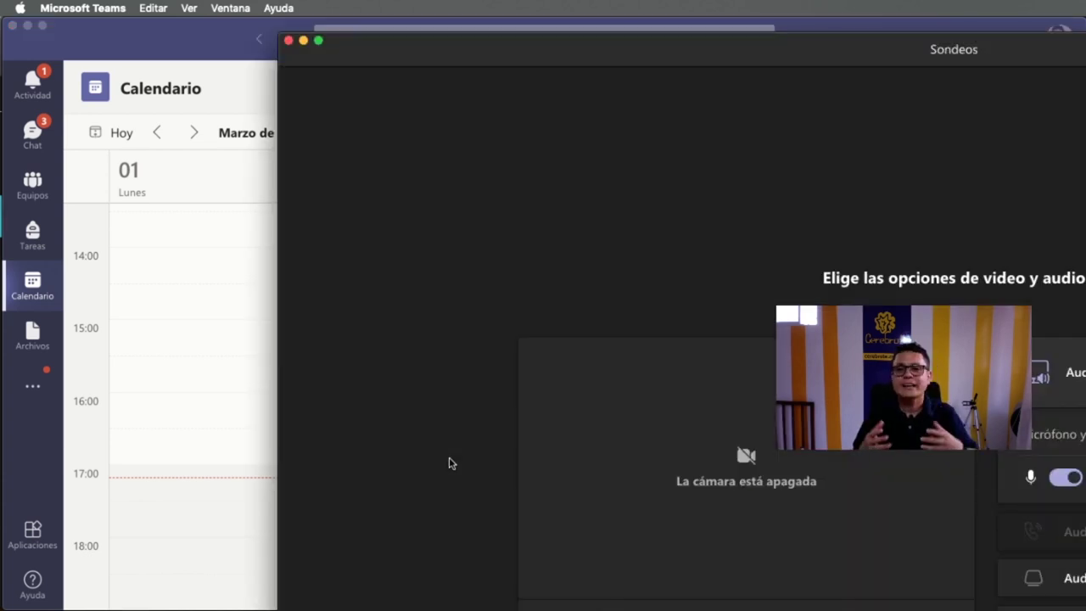
- Join the Sondeos meeting with the microphone turned off
double_click(1061, 46)
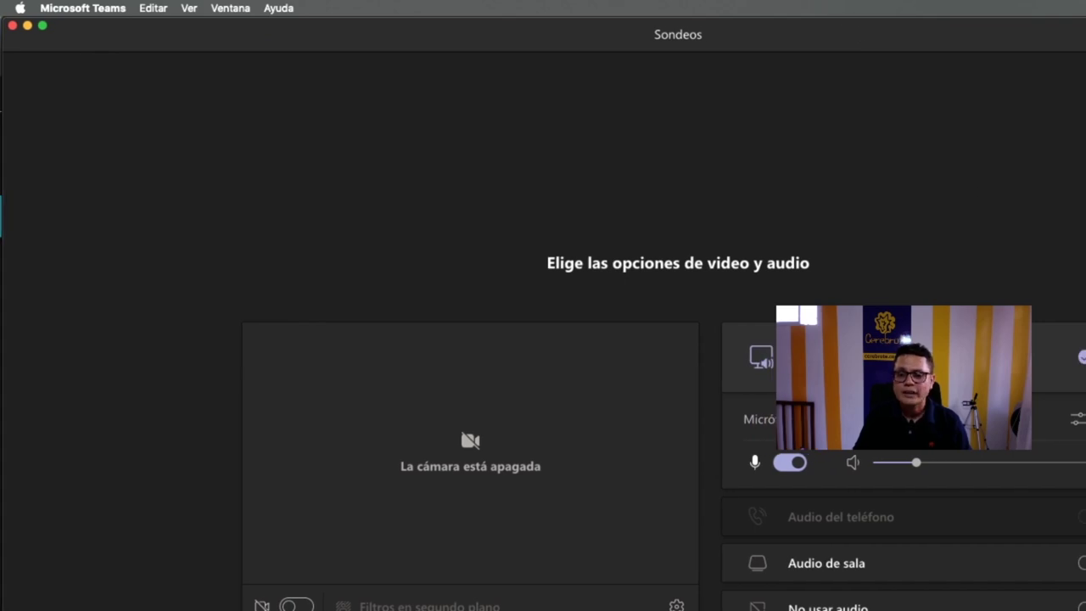
left_click_drag(1078, 605, 764, 570)
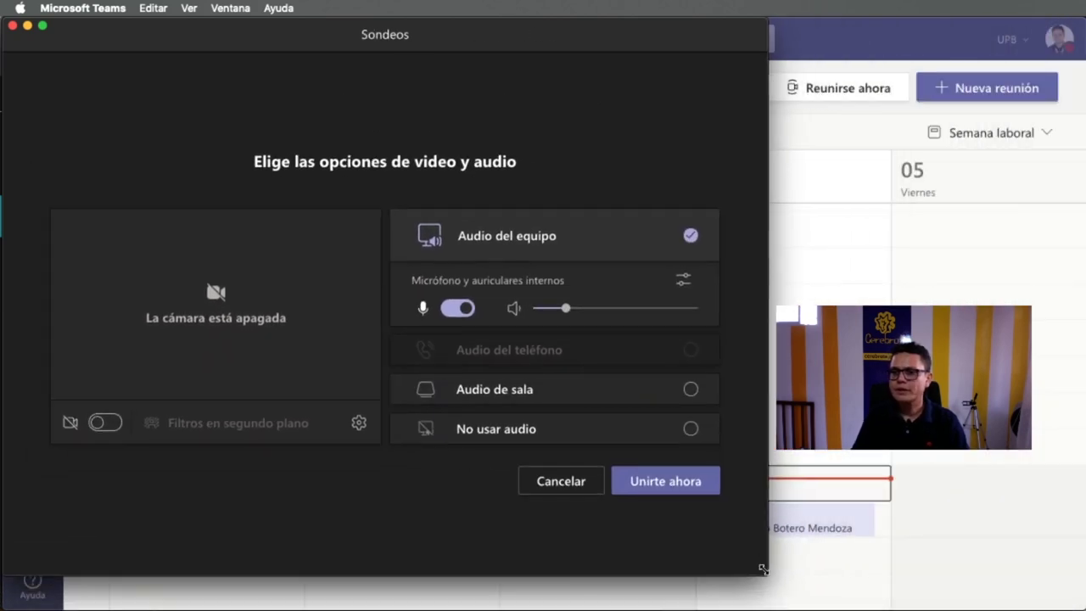
left_click(457, 308)
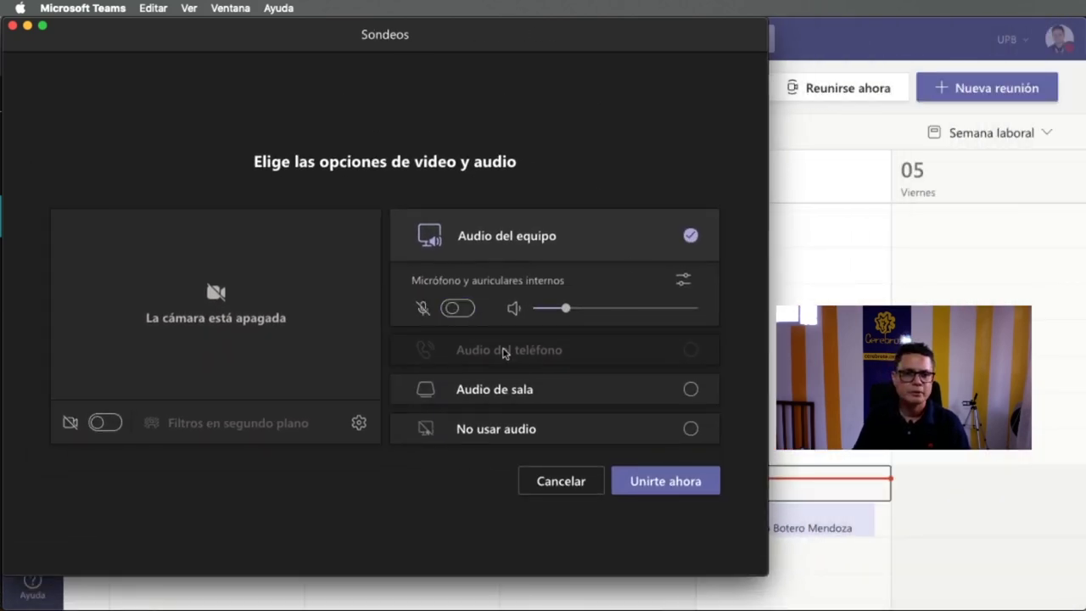
left_click(668, 486)
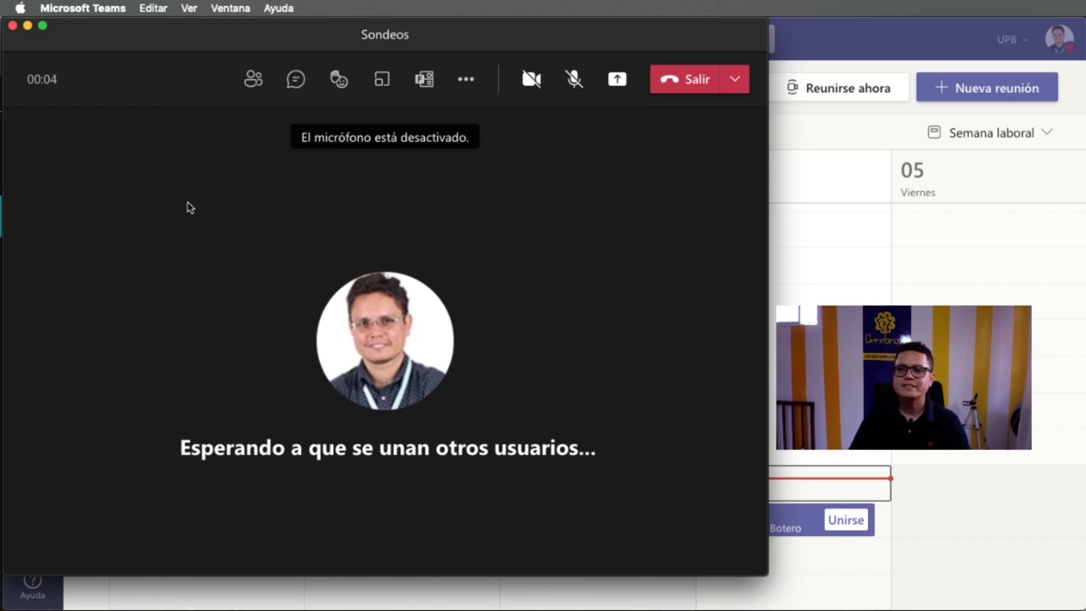
- Copy the join link from Detalles de la reunión and switch to Chrome
left_click_drag(769, 575, 1084, 604)
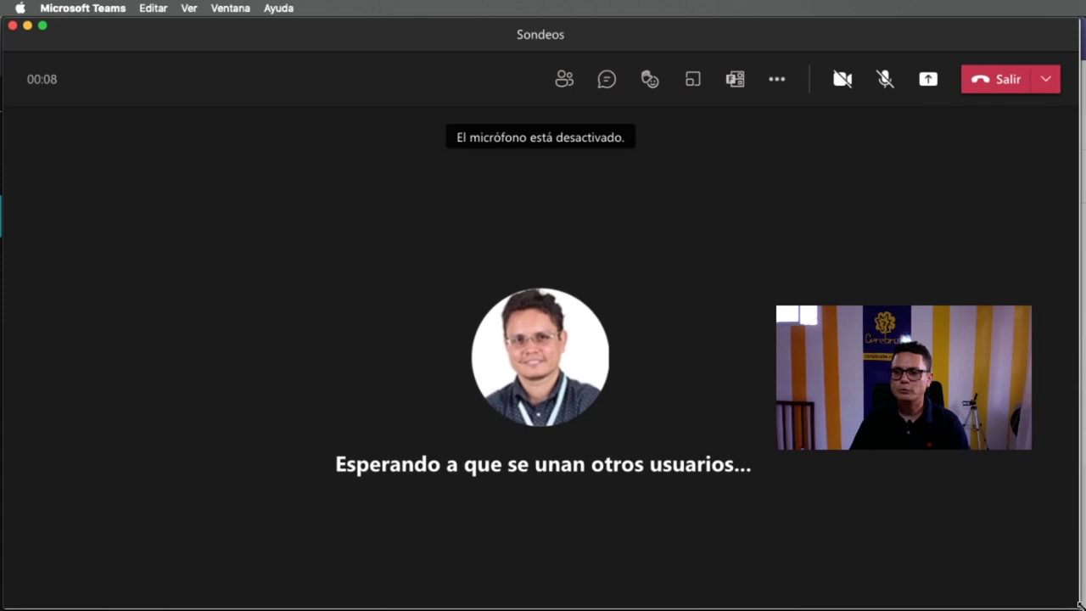
left_click(653, 78)
left_click(740, 85)
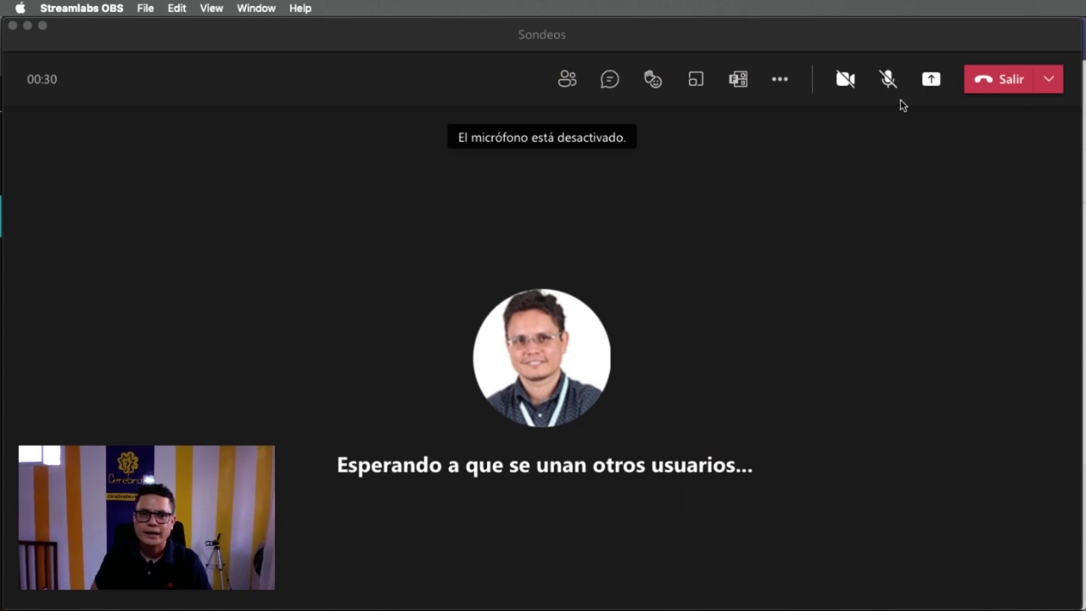
left_click(781, 83)
left_click(780, 83)
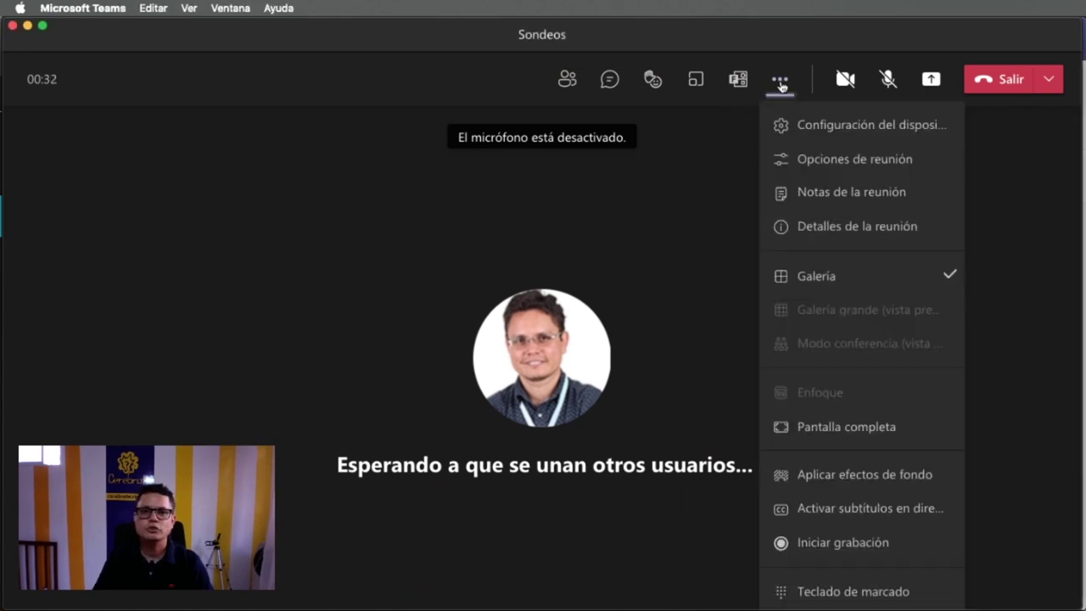
left_click(842, 231)
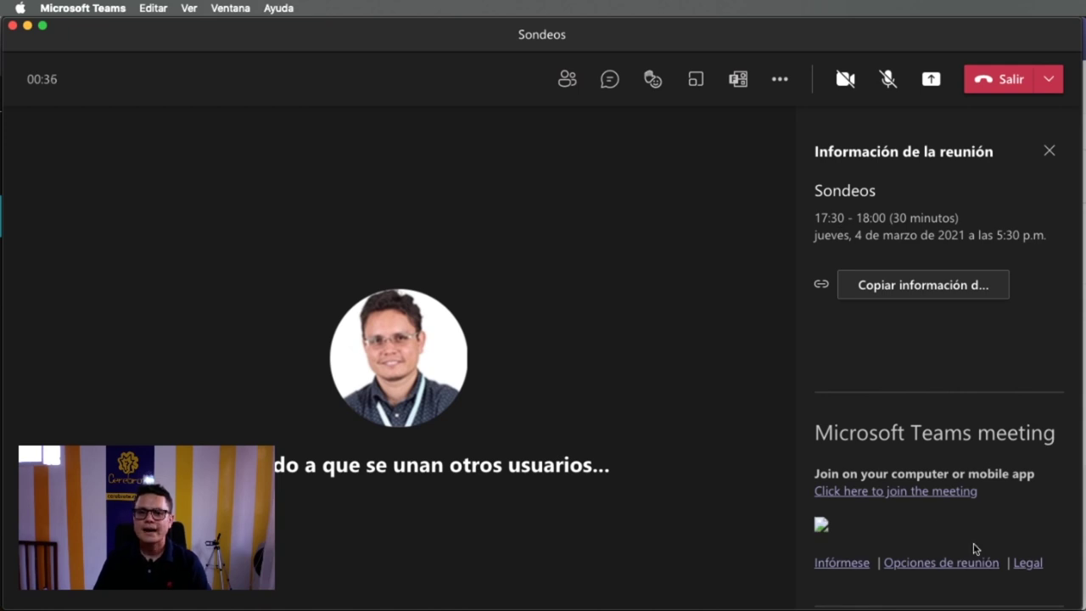
right_click(917, 496)
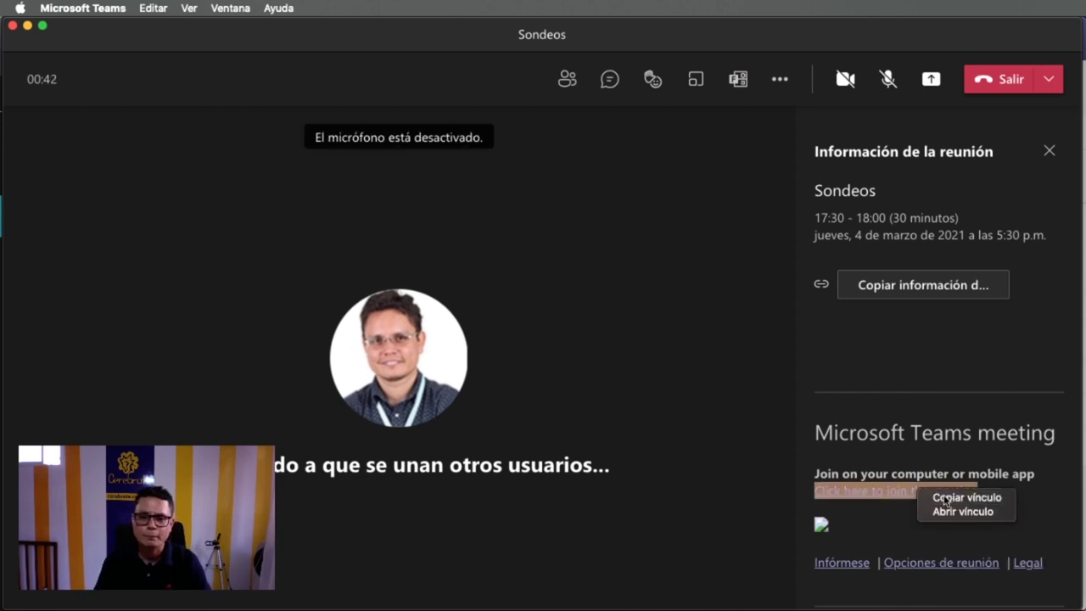
left_click(942, 496)
key("super+Tab")
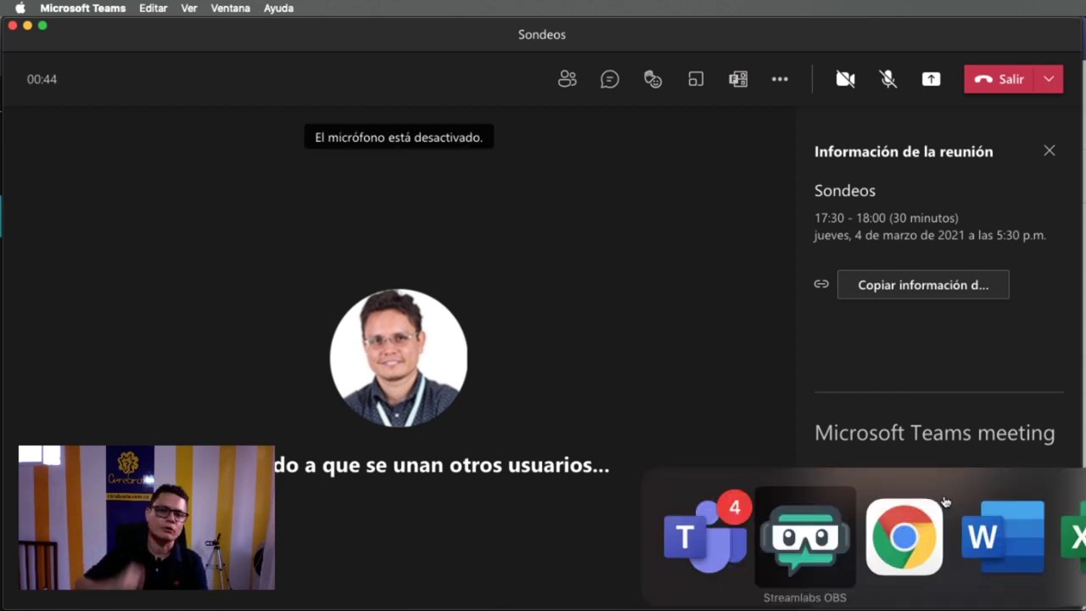
key("super+Tab")
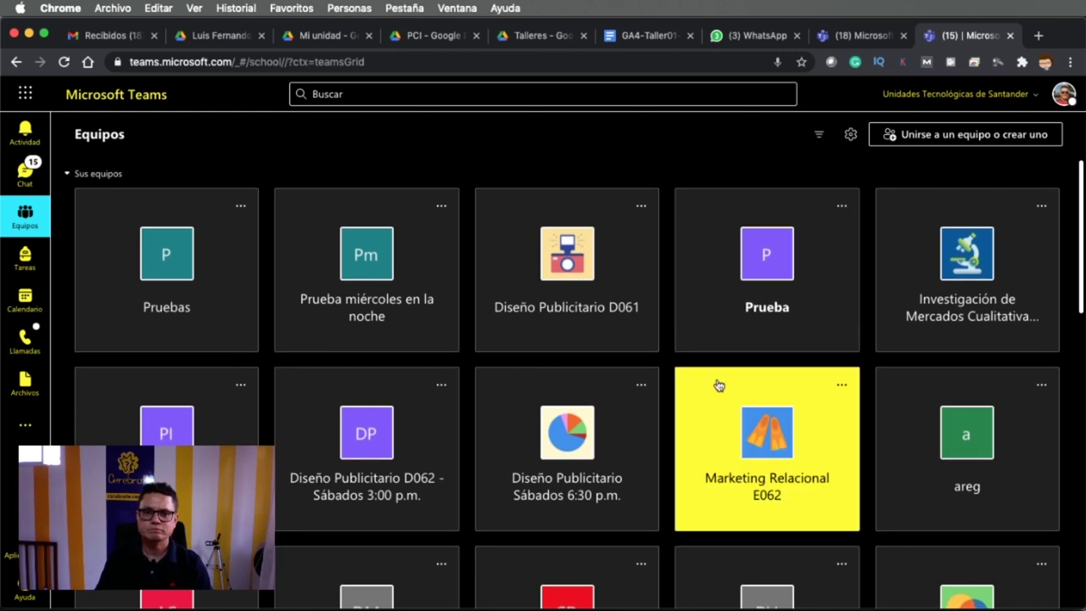
- Open the copied meeting link in Chrome and choose to continue in the browser
left_click(567, 62)
key("super+v")
key("Return")
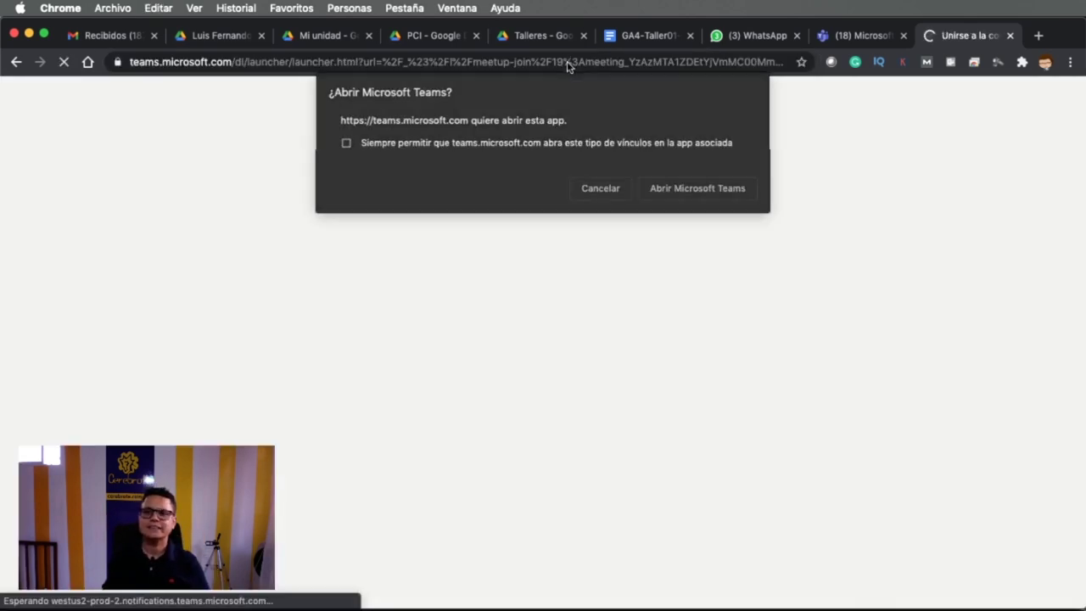
left_click(612, 192)
left_click(796, 338)
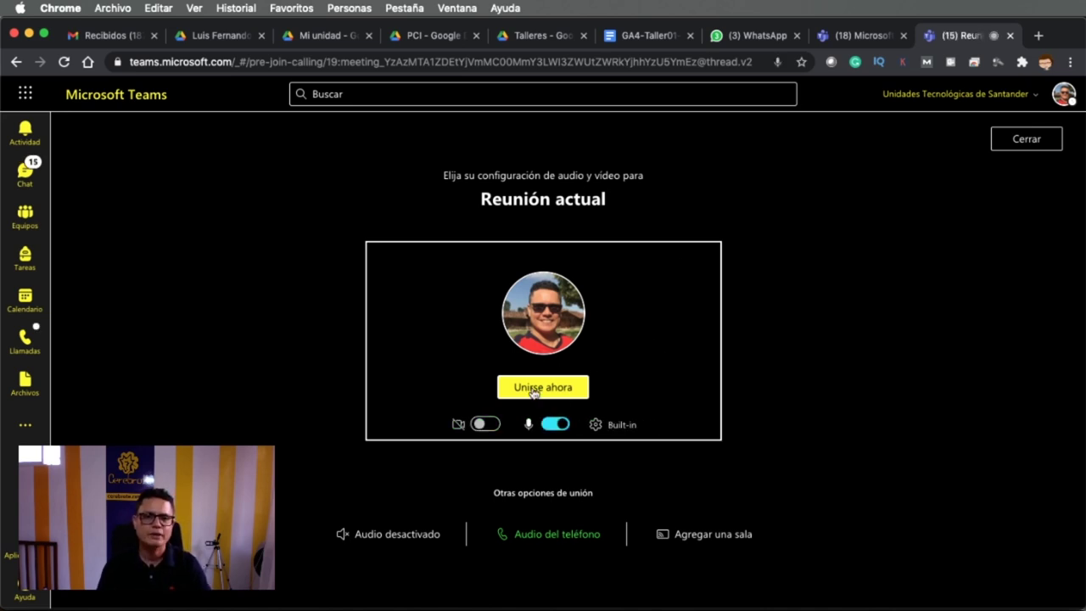
- Request to join as a guest with the mic muted, then return to the desktop app
left_click(557, 424)
left_click(553, 388)
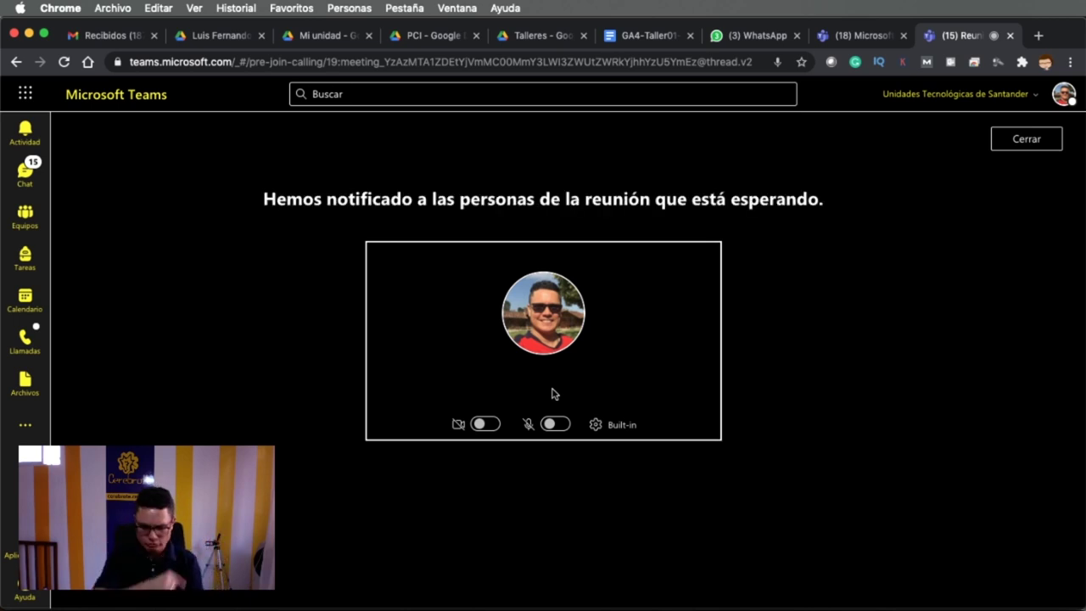
key("super+Tab")
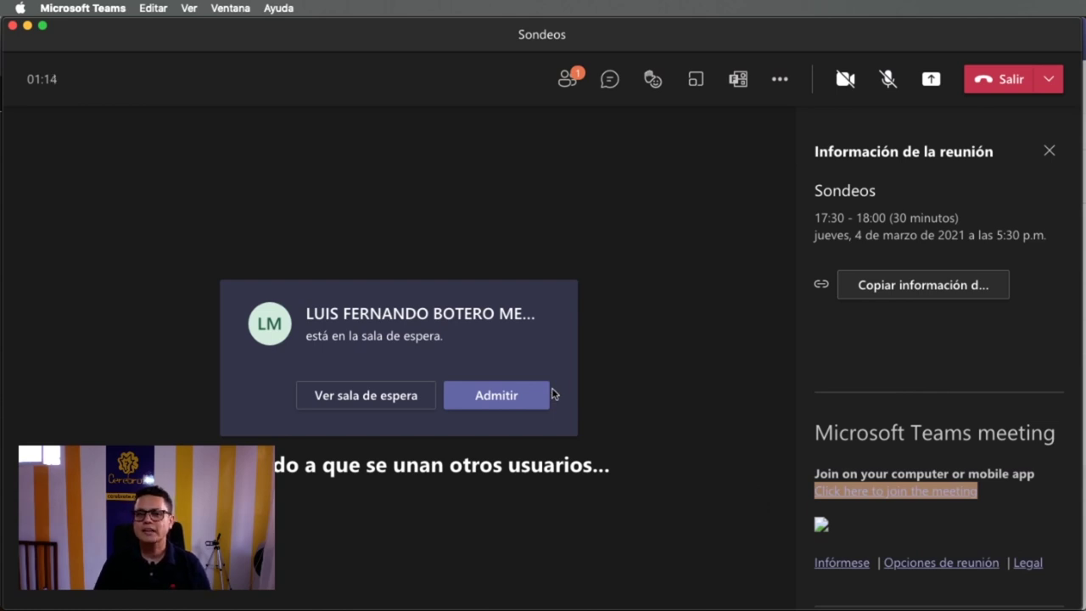
- Admit the waiting guest from the lobby and close the meeting info panel
left_click(514, 404)
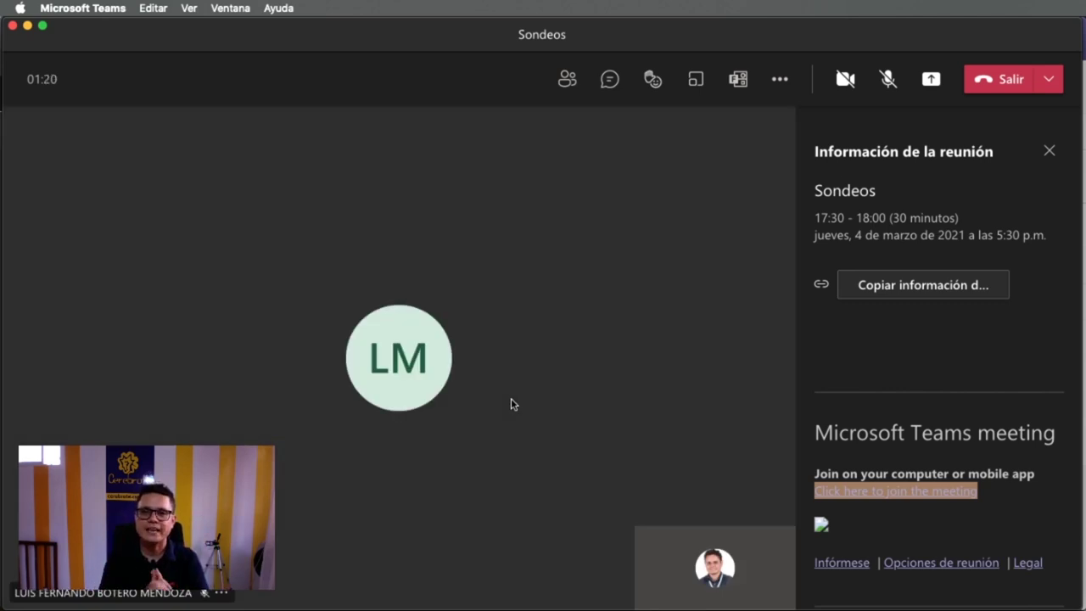
left_click(1049, 153)
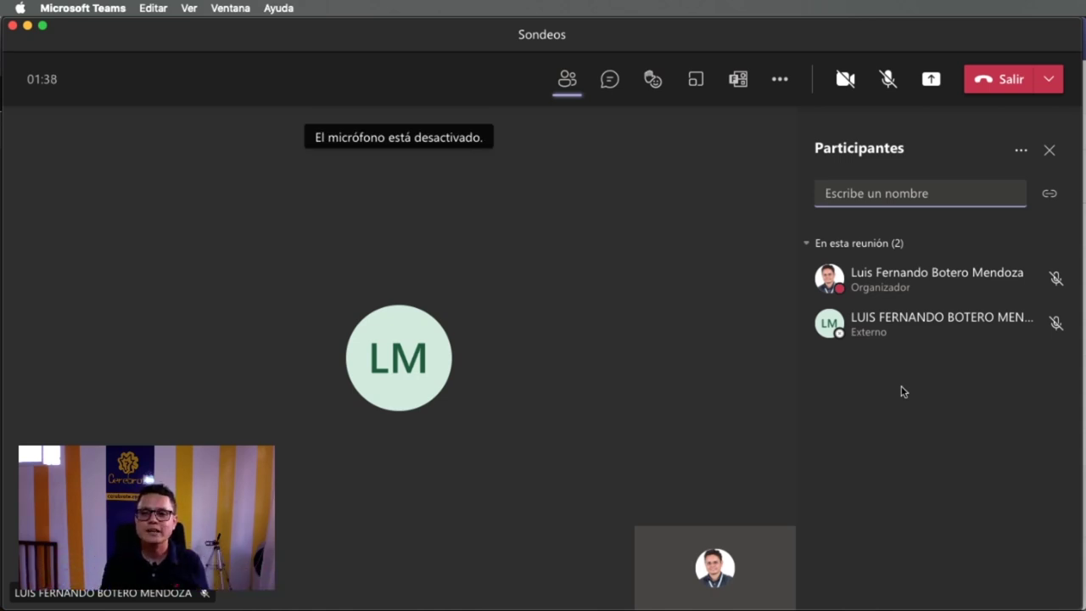
- From the meeting's Sondeos panel, create a new Forms poll with blank Pregunta, Opción 1 and Opción 2
left_click(739, 81)
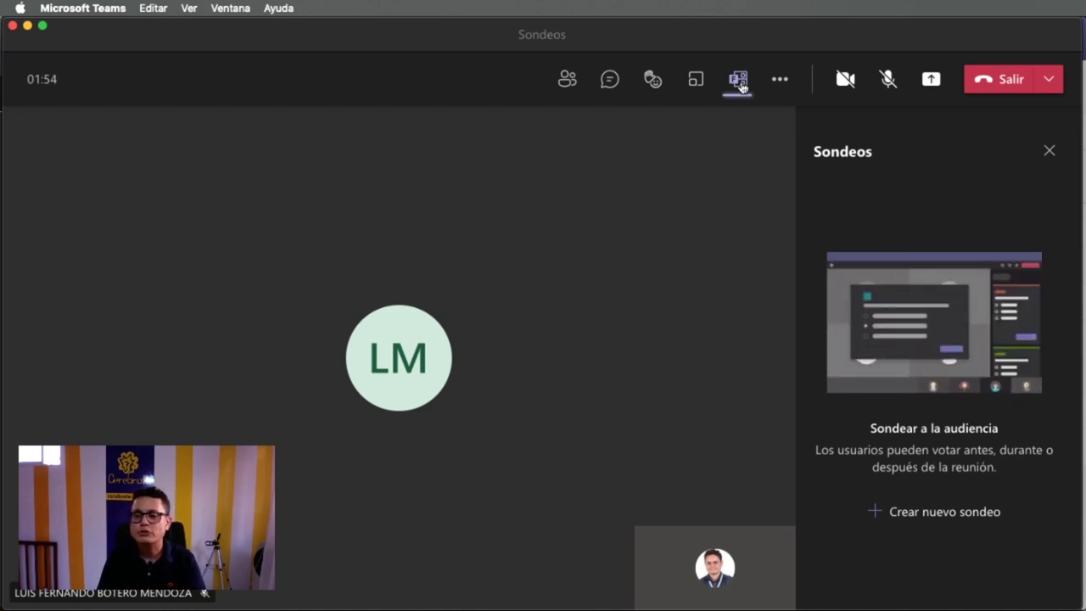
left_click(949, 516)
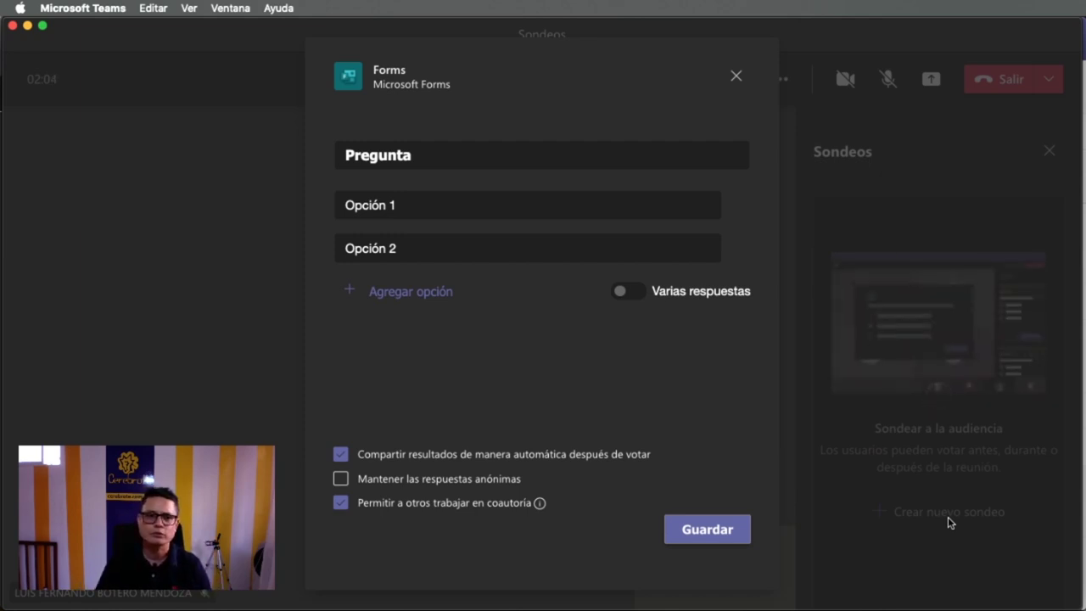
- Set the poll question to '¿Quieres venir a los talleres de Cerebrote?'
left_click(535, 161)
double_click(536, 161)
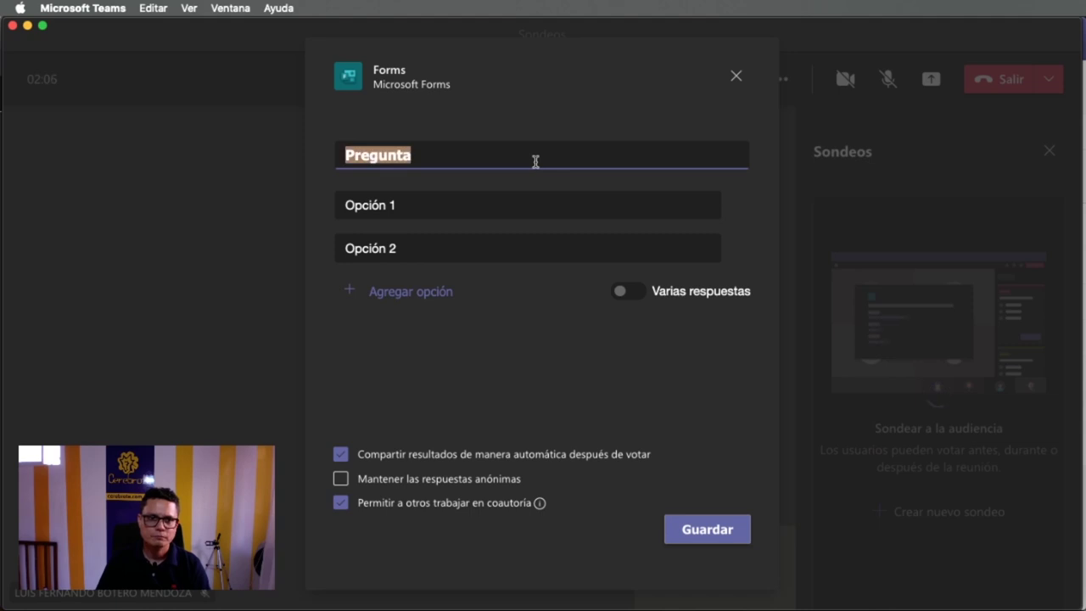
type("Te gus")
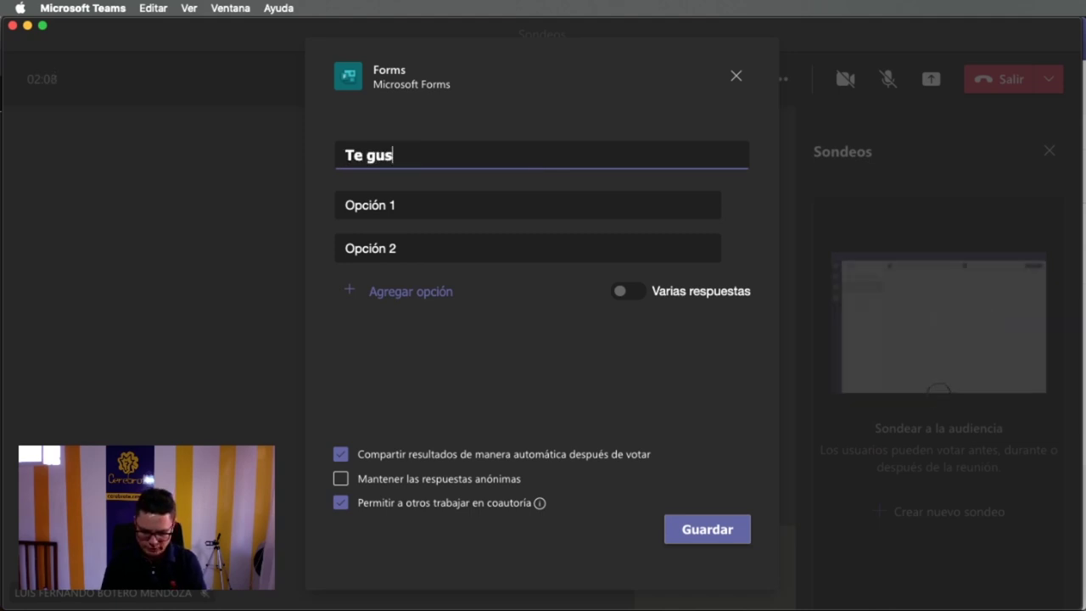
type("tan los sondeot")
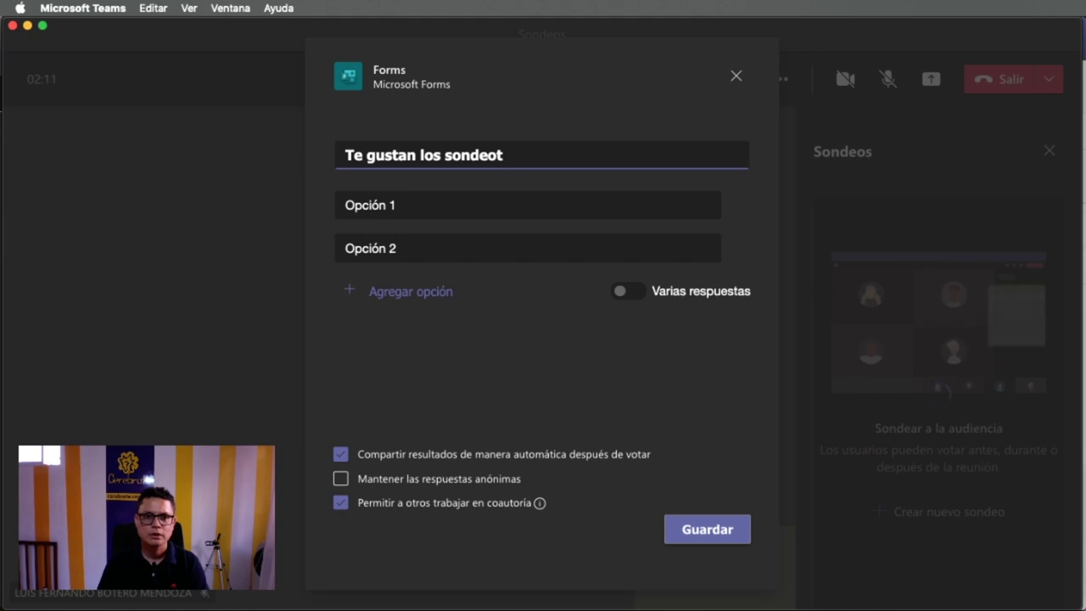
key("super+a")
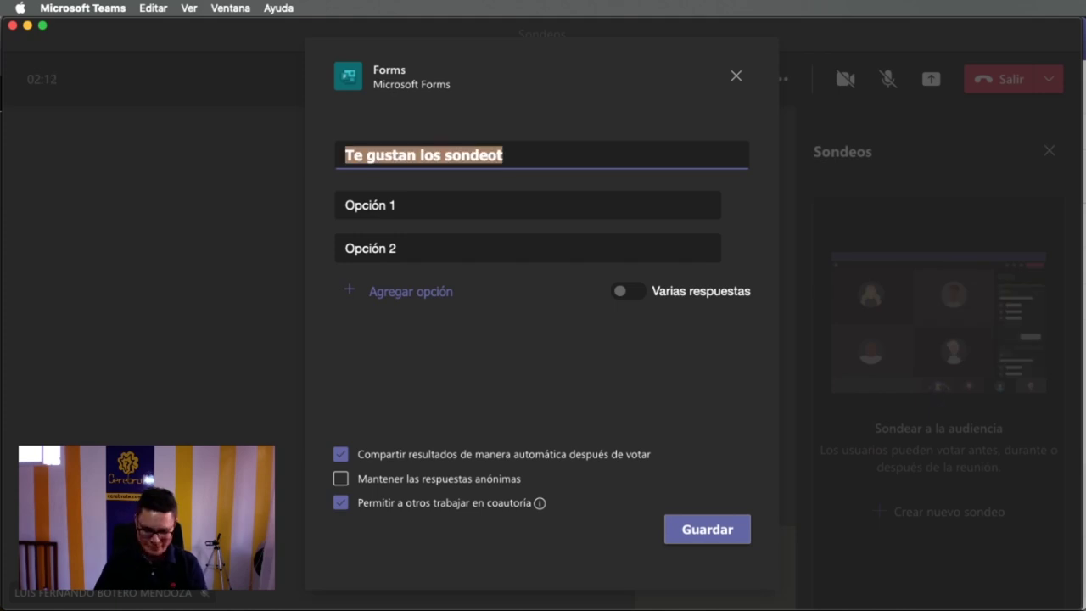
type("Quieres ve")
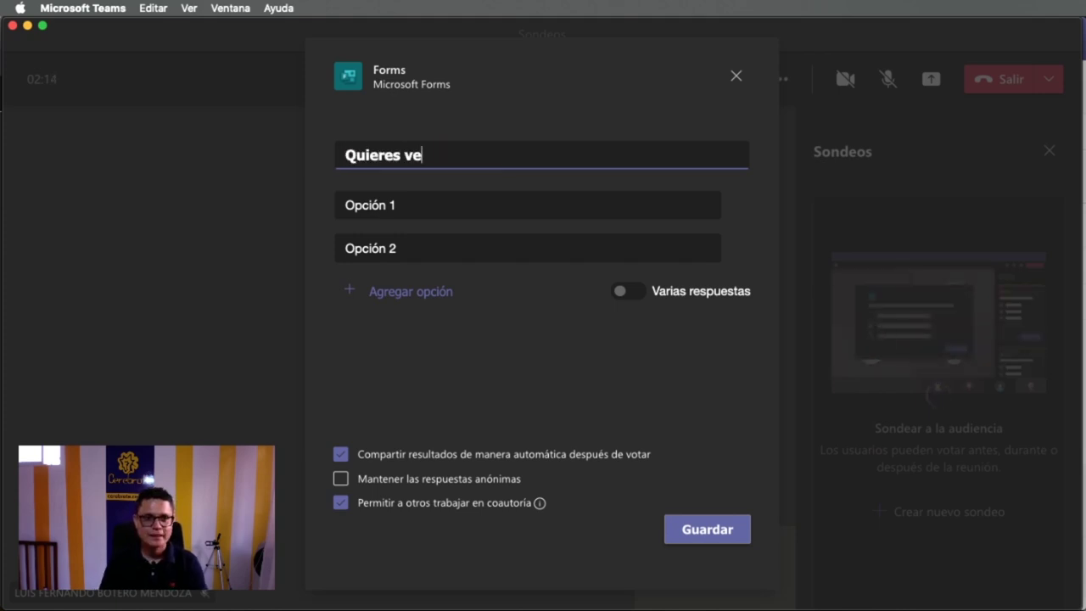
type("nir a los t")
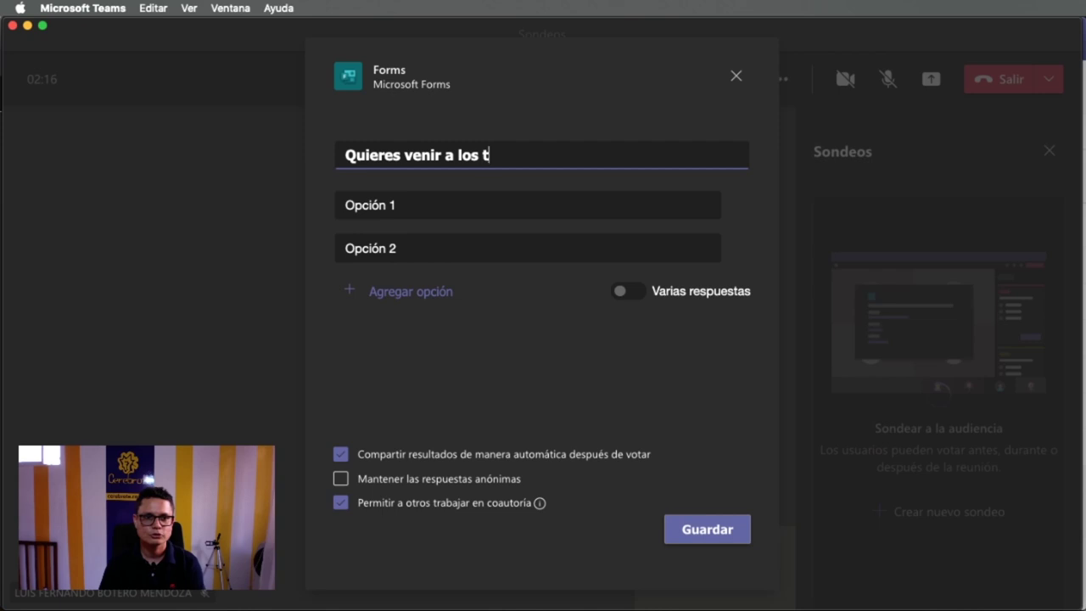
type("alleres de T")
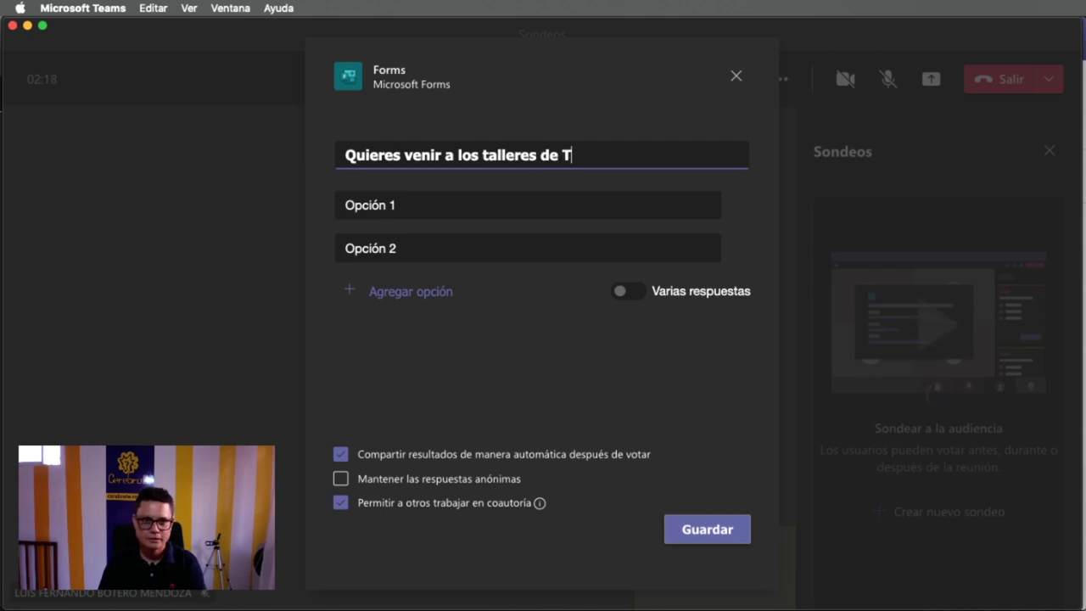
key("BackSpace")
type("Cerebrote")
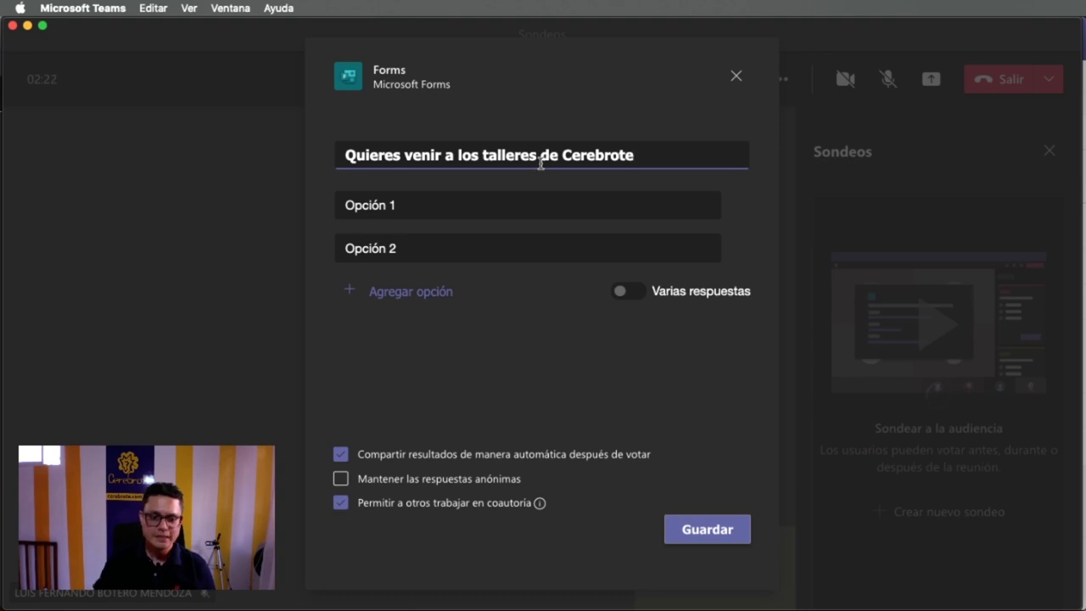
type("?")
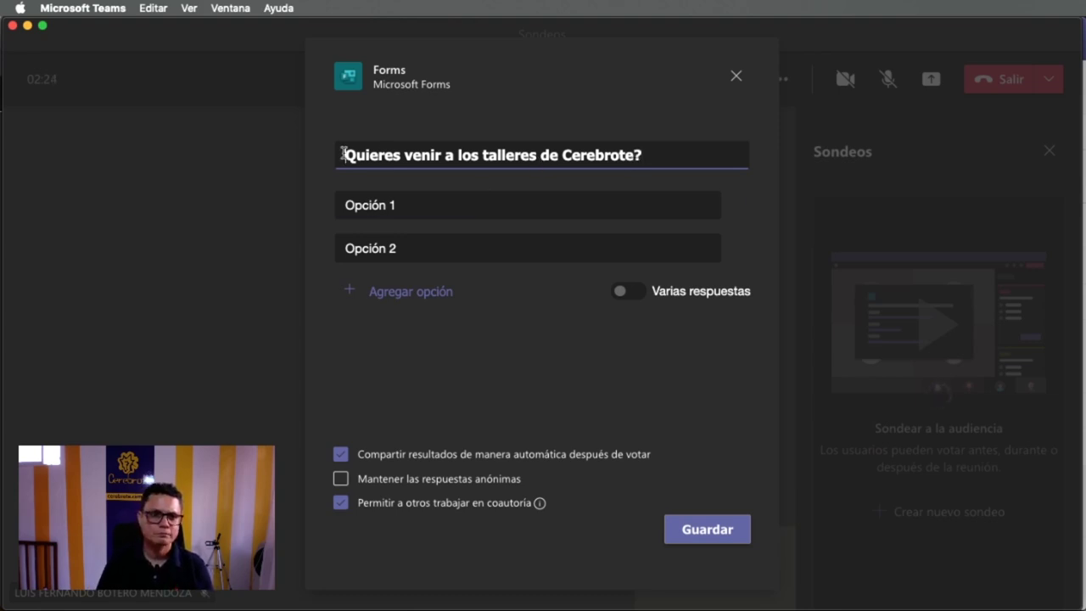
left_click(342, 154)
type("¿")
key("BackSpace")
type("¿")
- Replace the two option placeholders with the answers 'Si' and 'No'
left_click(391, 205)
double_click(391, 206)
type("Si")
left_click(424, 246)
double_click(425, 249)
type("No")
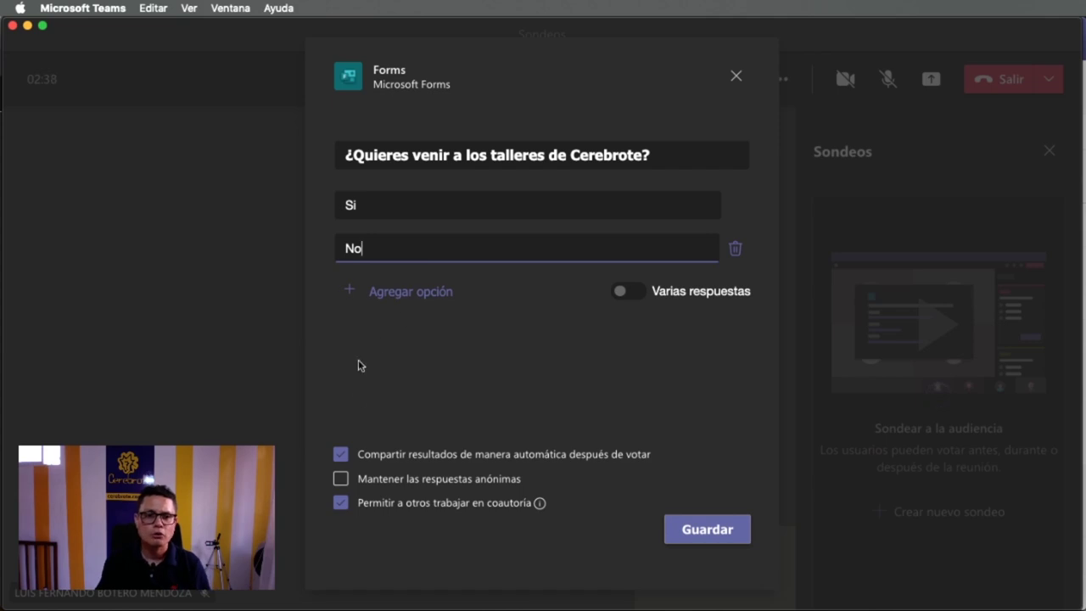
- Add a third answer 'Quizá', uncheck 'Permitir a otros trabajar en coautoría', and save the draft
left_click(414, 292)
type("Quizá")
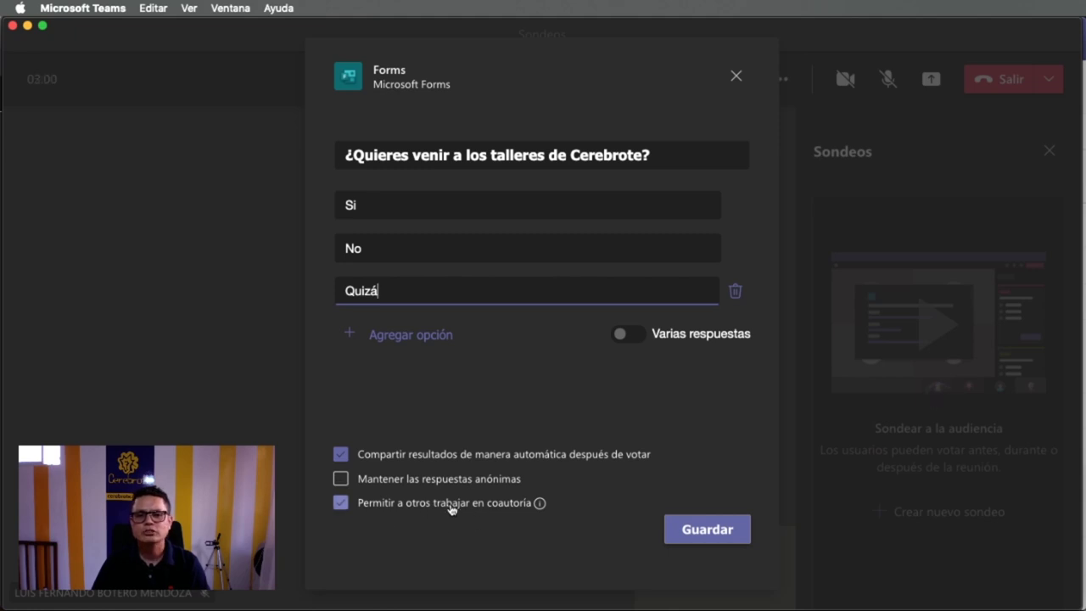
mouse_move(539, 505)
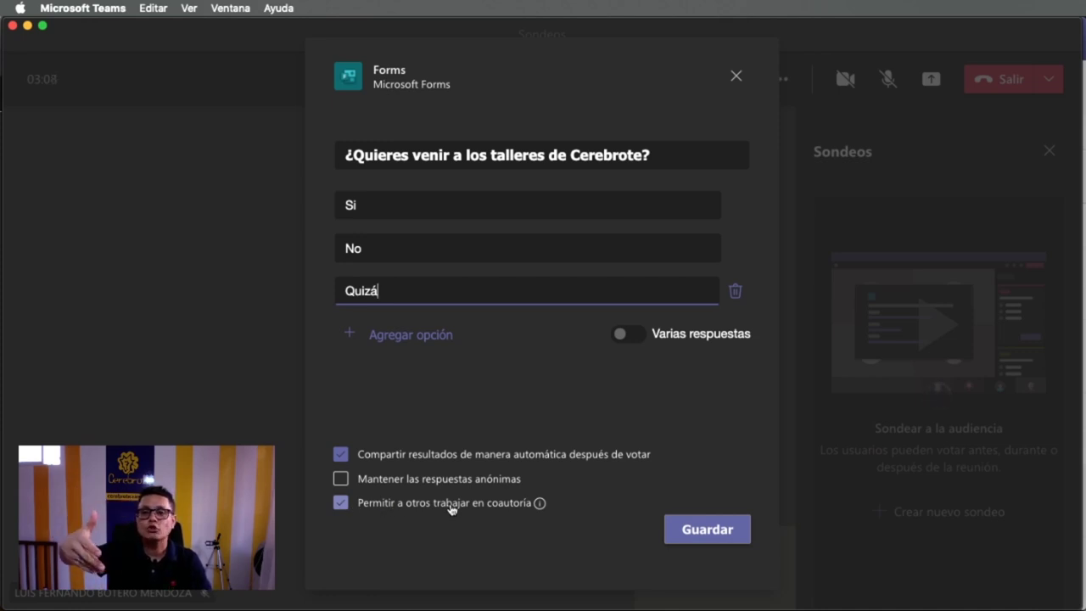
left_click(342, 503)
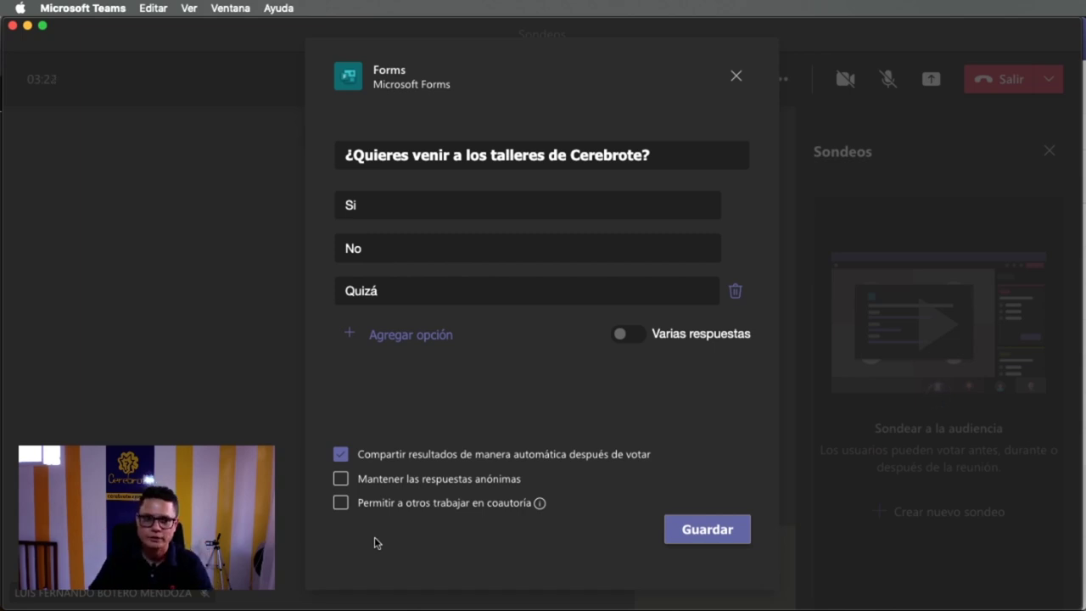
left_click(688, 536)
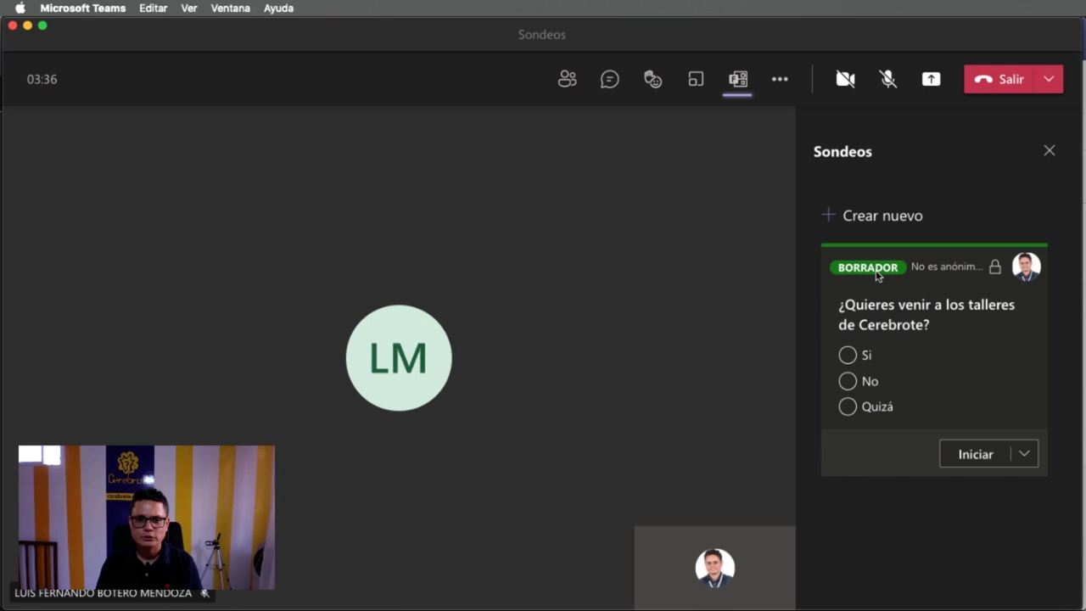
- Turn on the host's camera in the Teams meeting, checking the guest's Chrome window before and after
key("super+Tab")
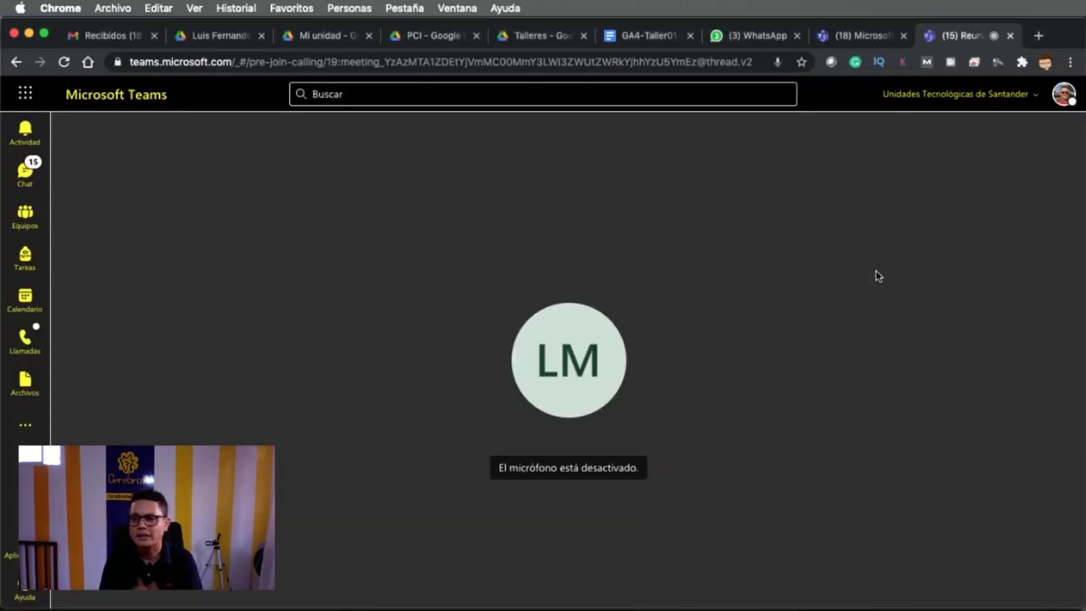
key("super+Tab")
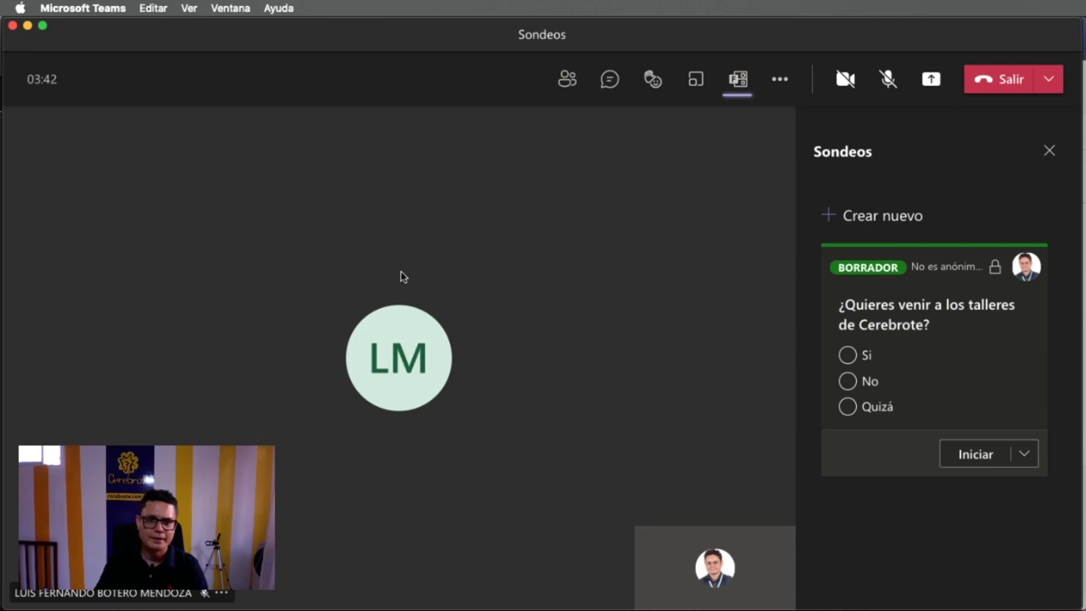
left_click(838, 85)
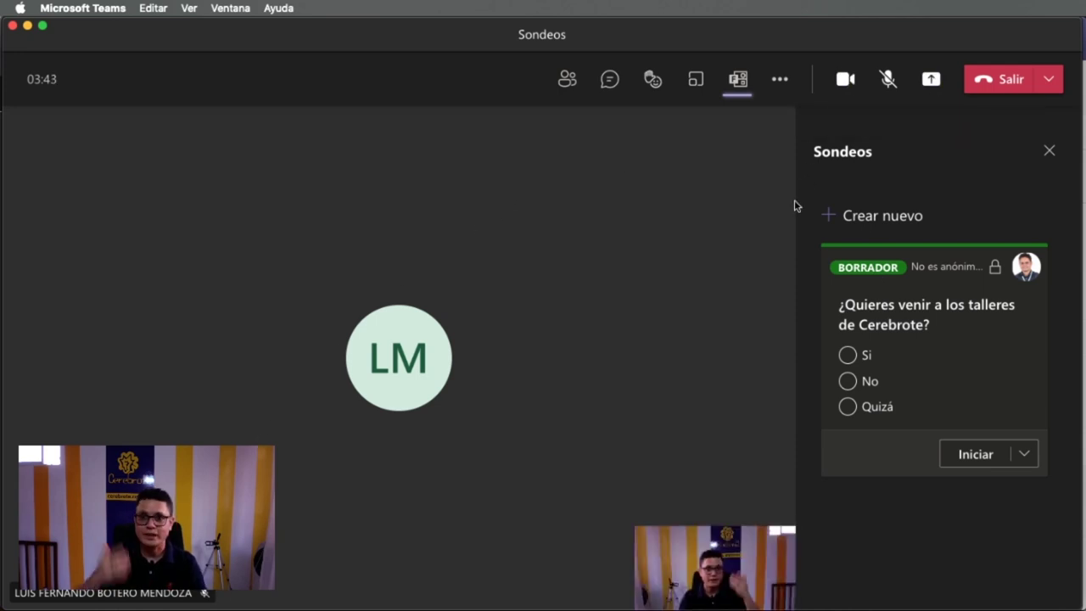
key("super+Tab")
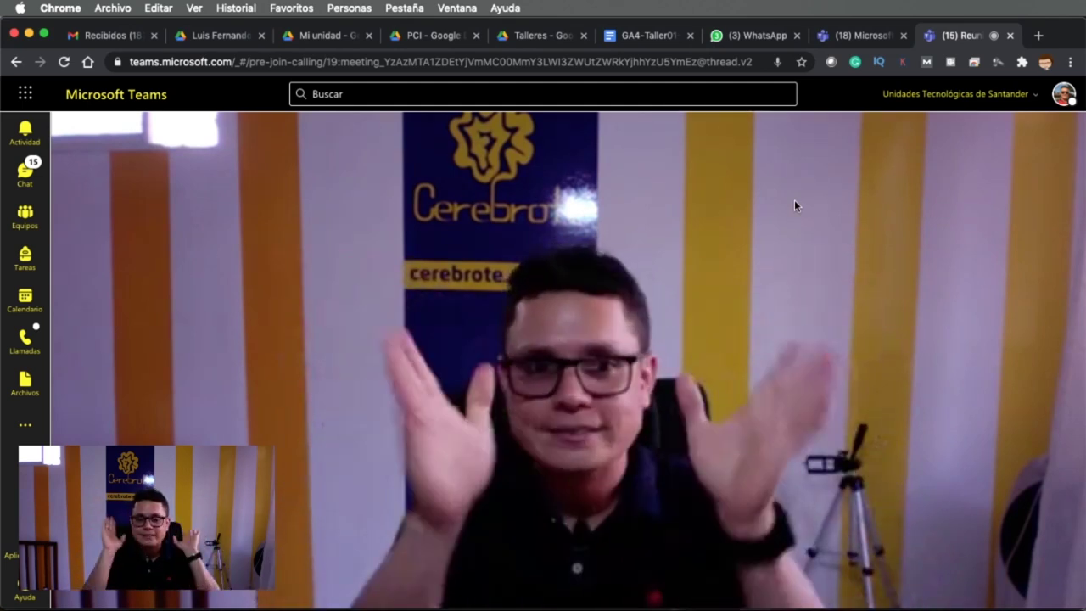
key("super+Tab")
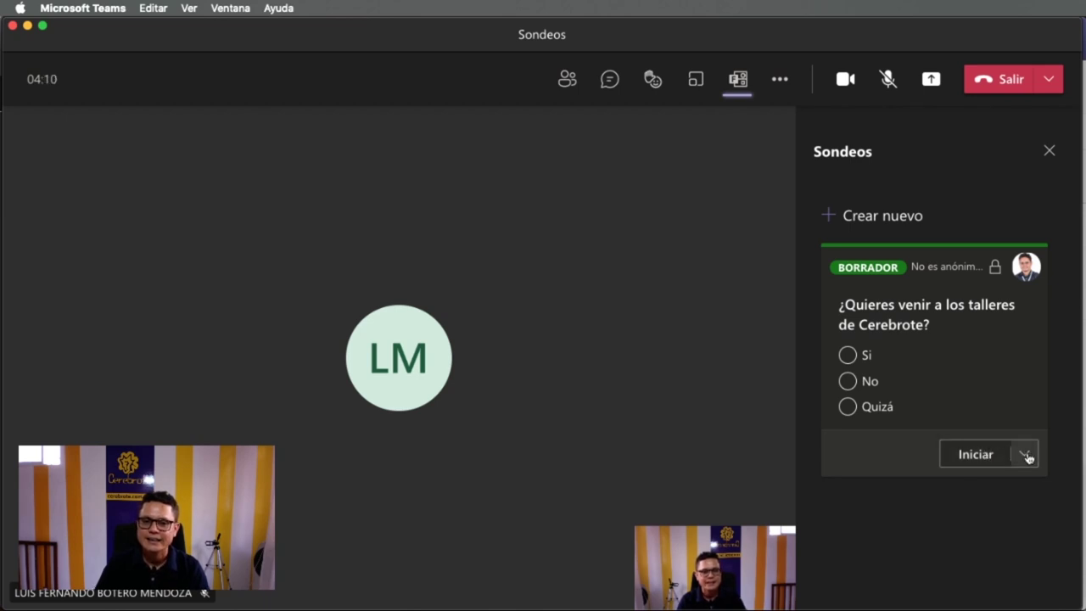
- Look over the draft poll's actions and the Si and Quizá answers, then start the Cerebrote poll
left_click(1027, 458)
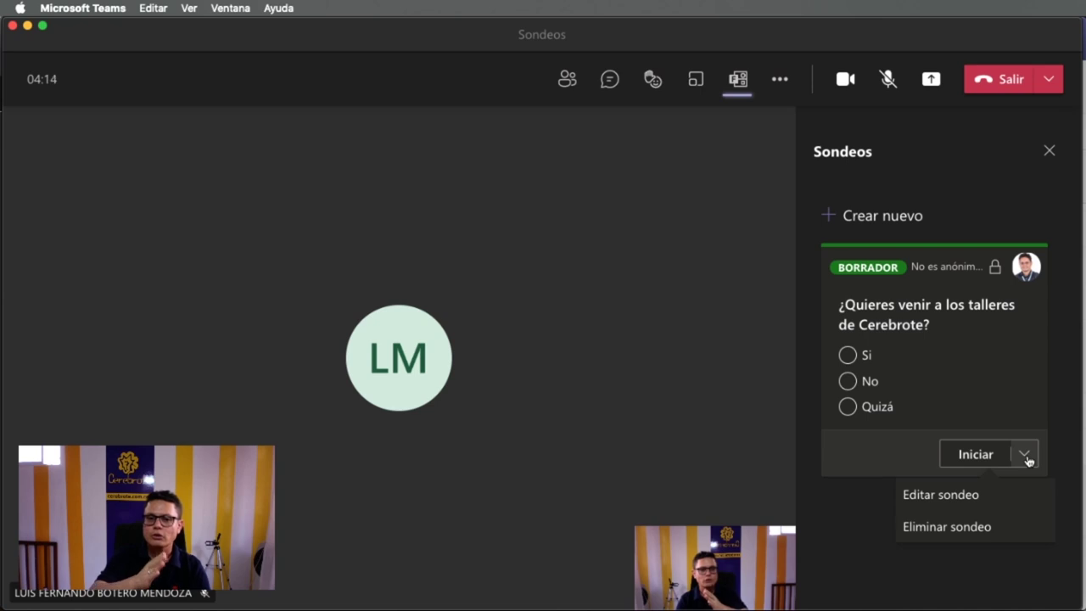
left_click(917, 424)
left_click(915, 414)
left_click(866, 363)
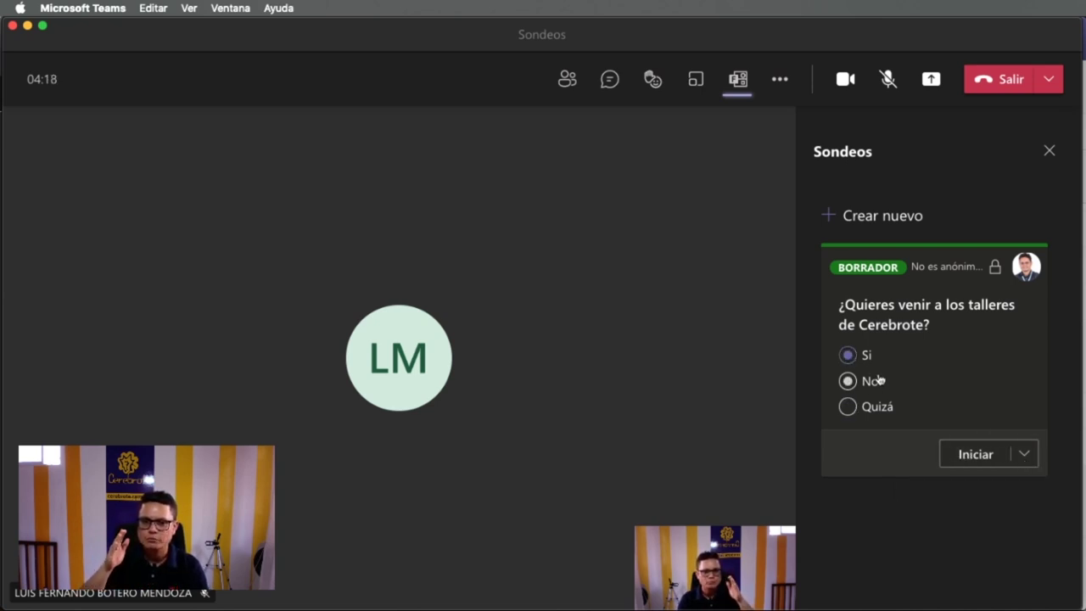
left_click(964, 457)
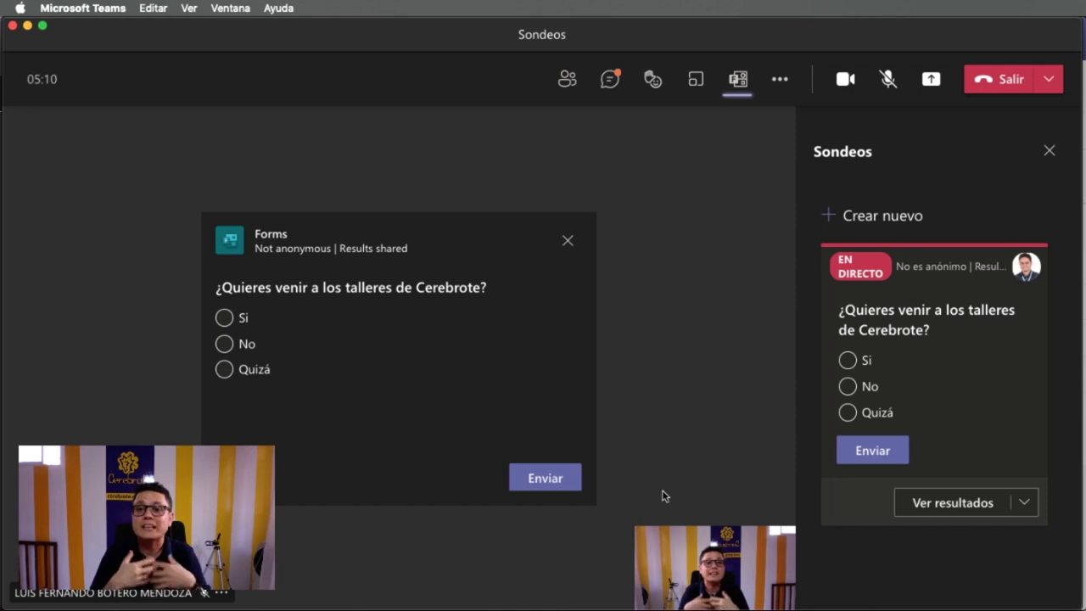
- As the guest in Chrome, open the meeting chat, find the Cerebrote poll and vote 'Si'
left_click(807, 536)
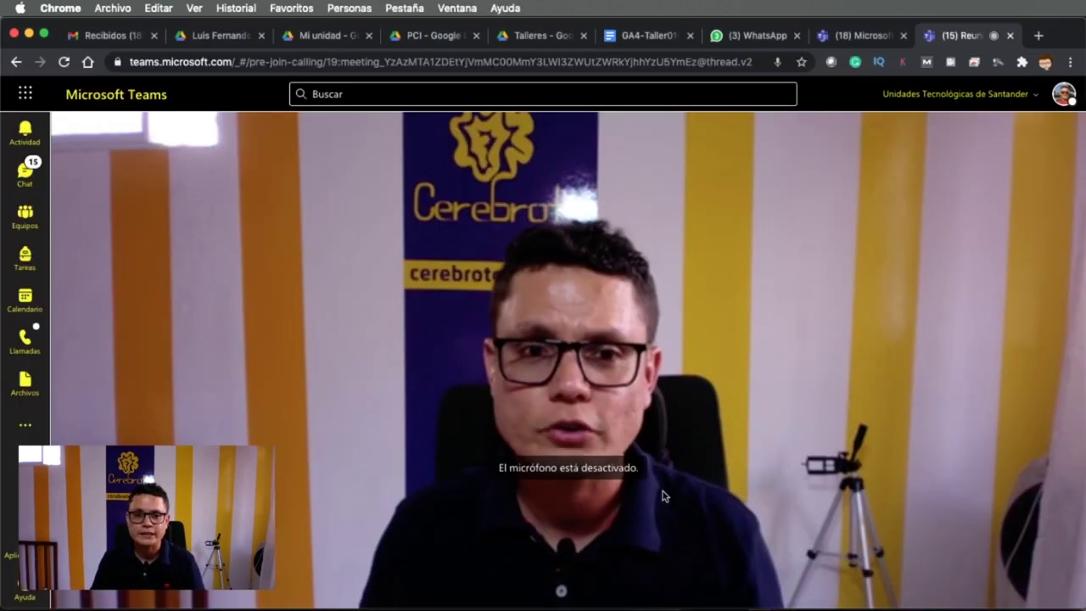
mouse_move(642, 339)
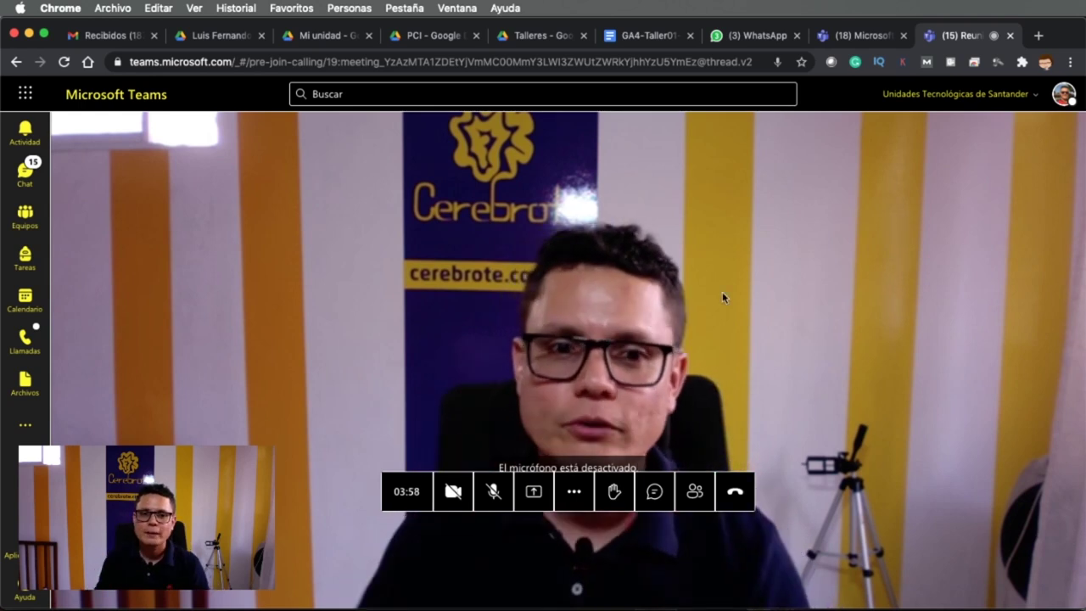
left_click(655, 494)
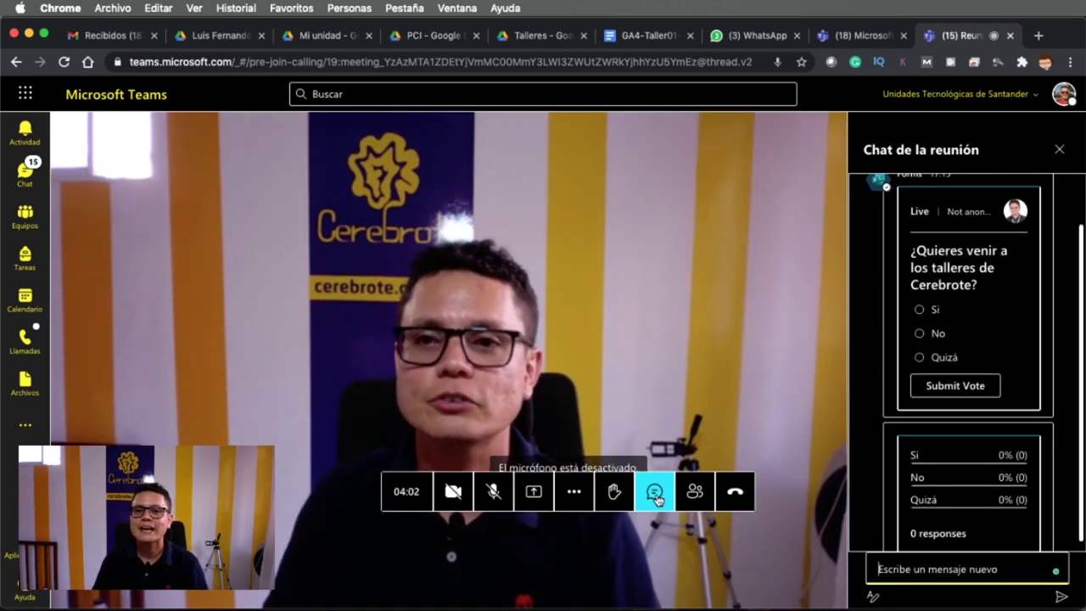
scroll(997, 286, "up", 1)
scroll(997, 286, "down", 2)
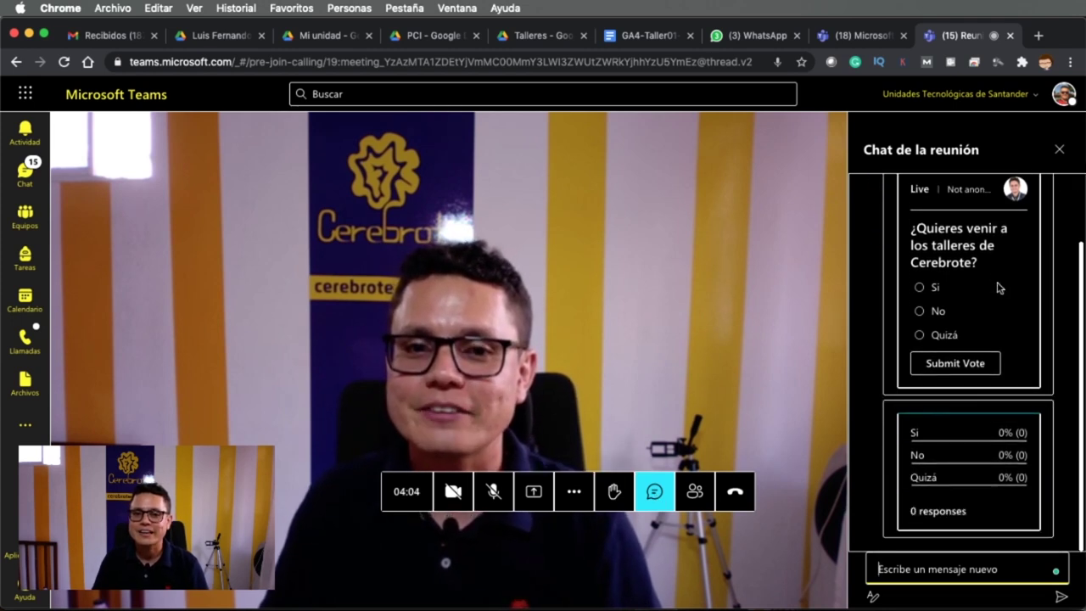
scroll(996, 286, "up", 2)
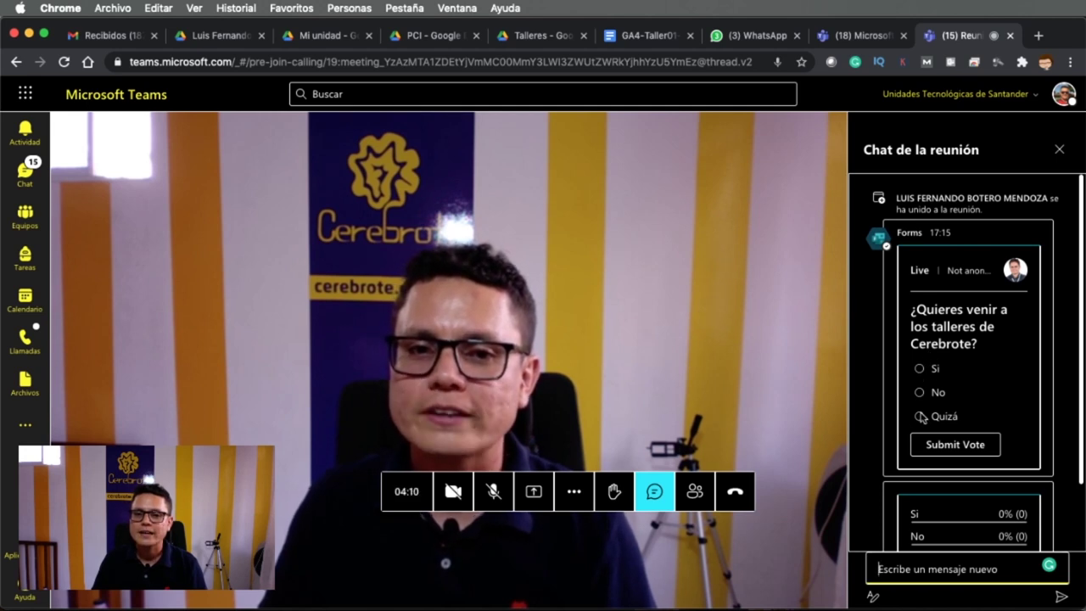
left_click(931, 370)
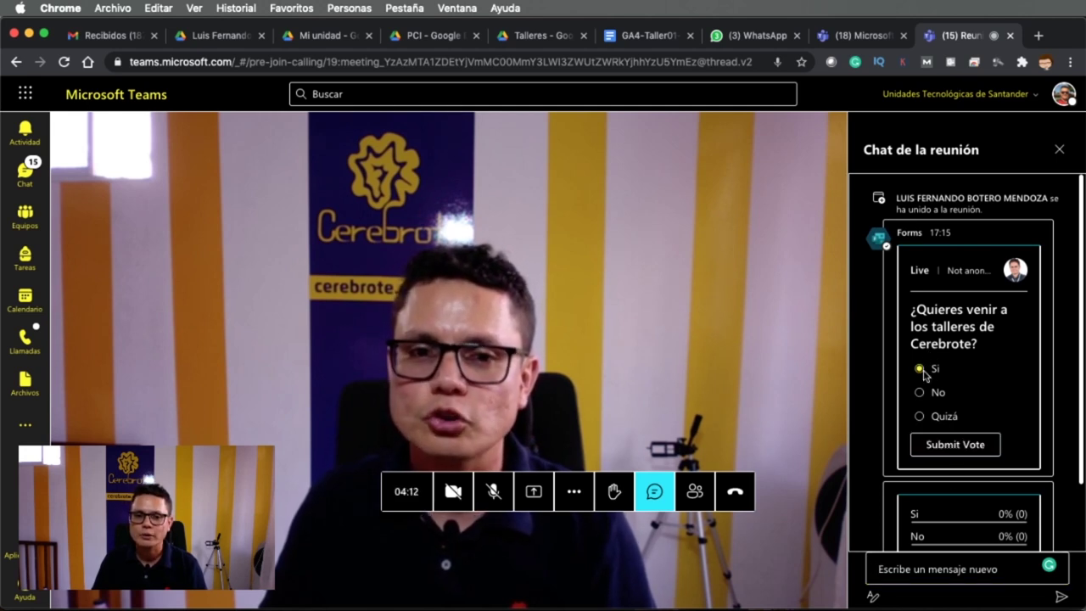